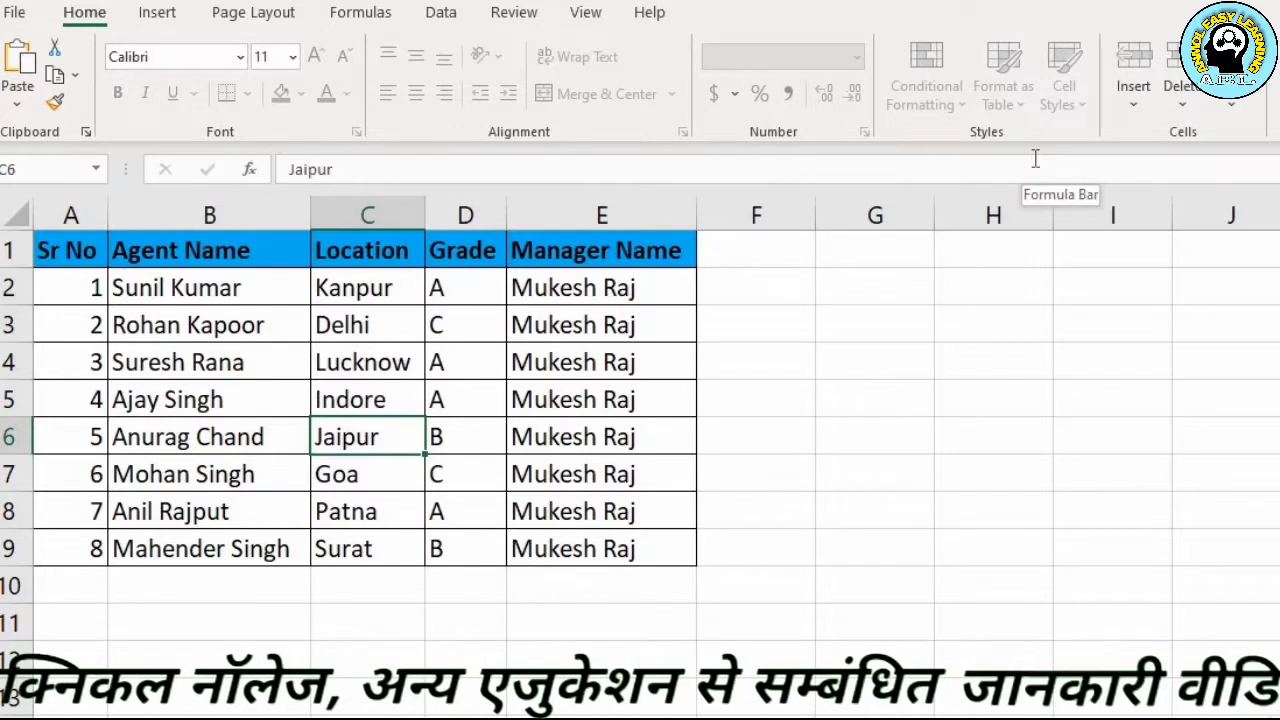
Try to edit the location in cell C6 of the protected sheet and dismiss the warning
{"action": "left_click", "coordinate": [1037, 168]}
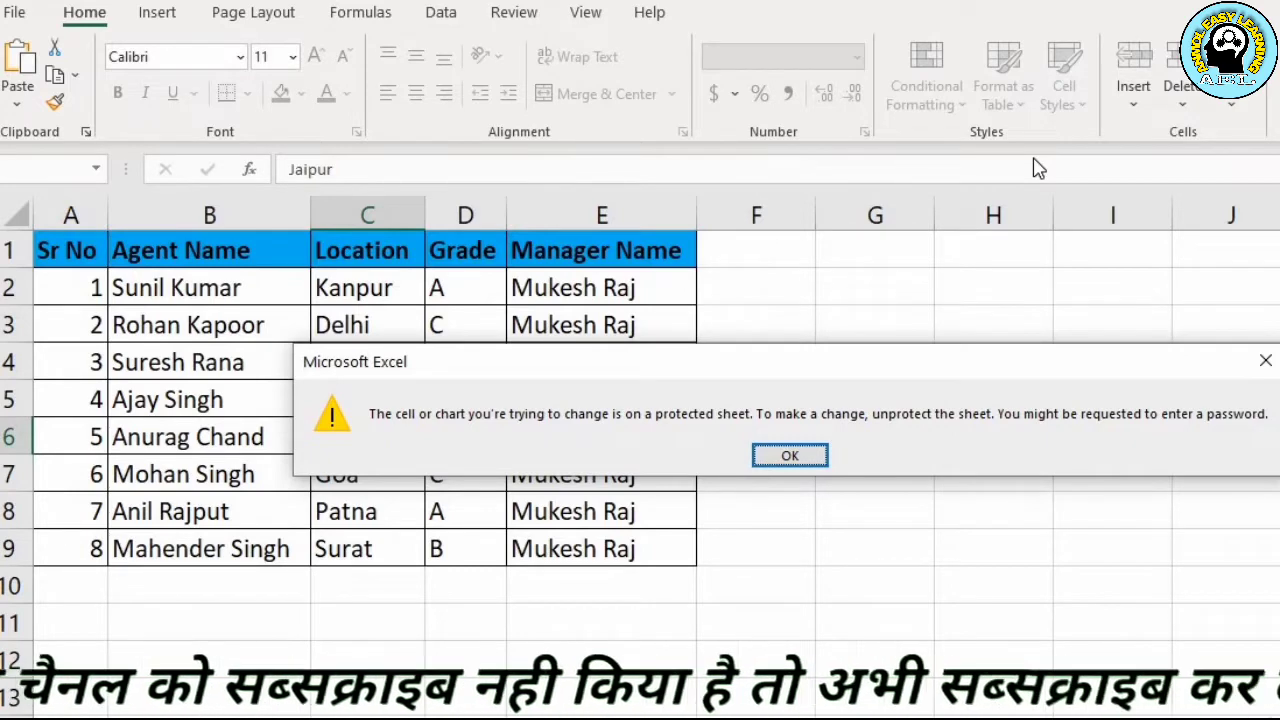
{"action": "left_click", "coordinate": [1264, 361]}
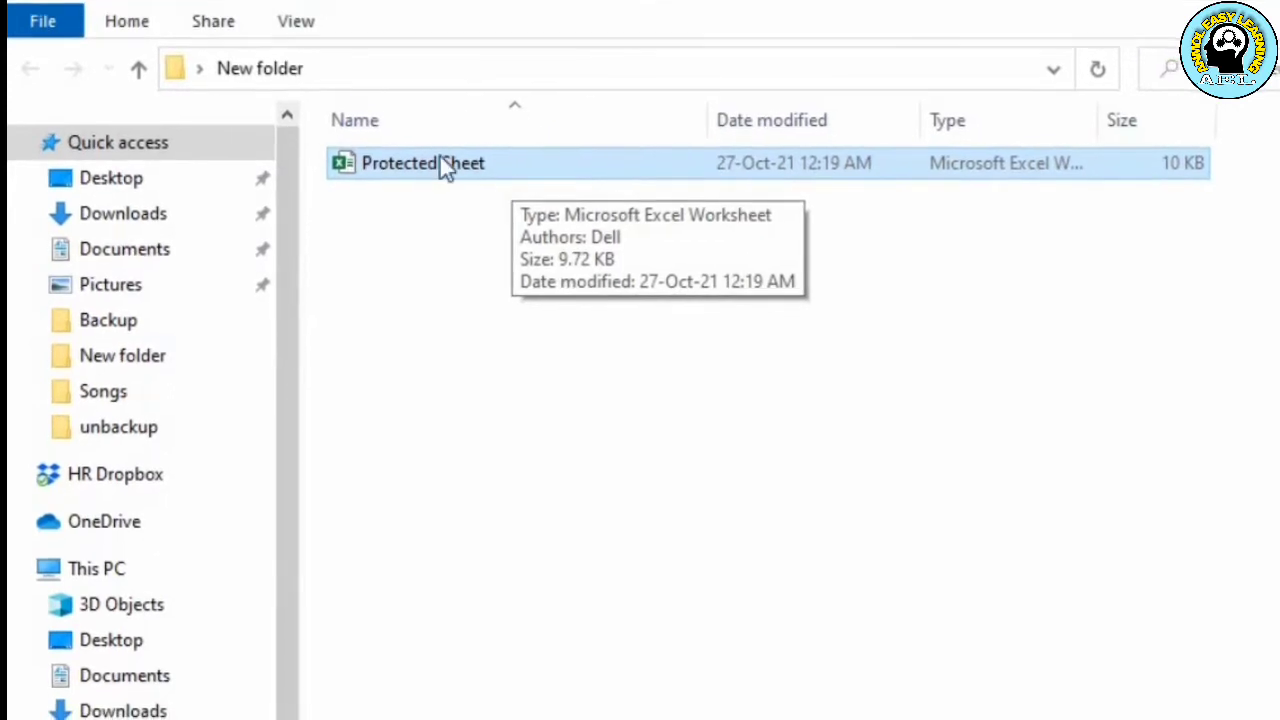
Switch to File Explorer and show file name extensions for the Protected Sheet workbook
{"action": "left_click", "coordinate": [303, 32]}
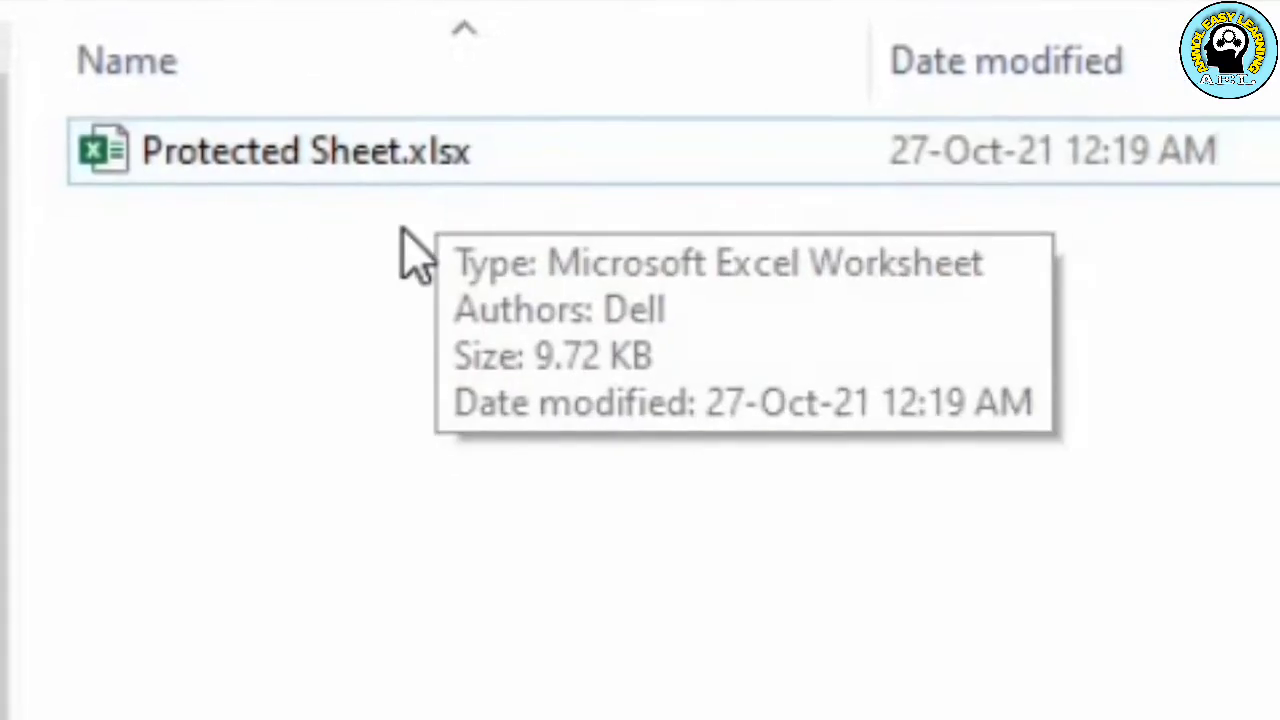
{"action": "left_click", "coordinate": [412, 176]}
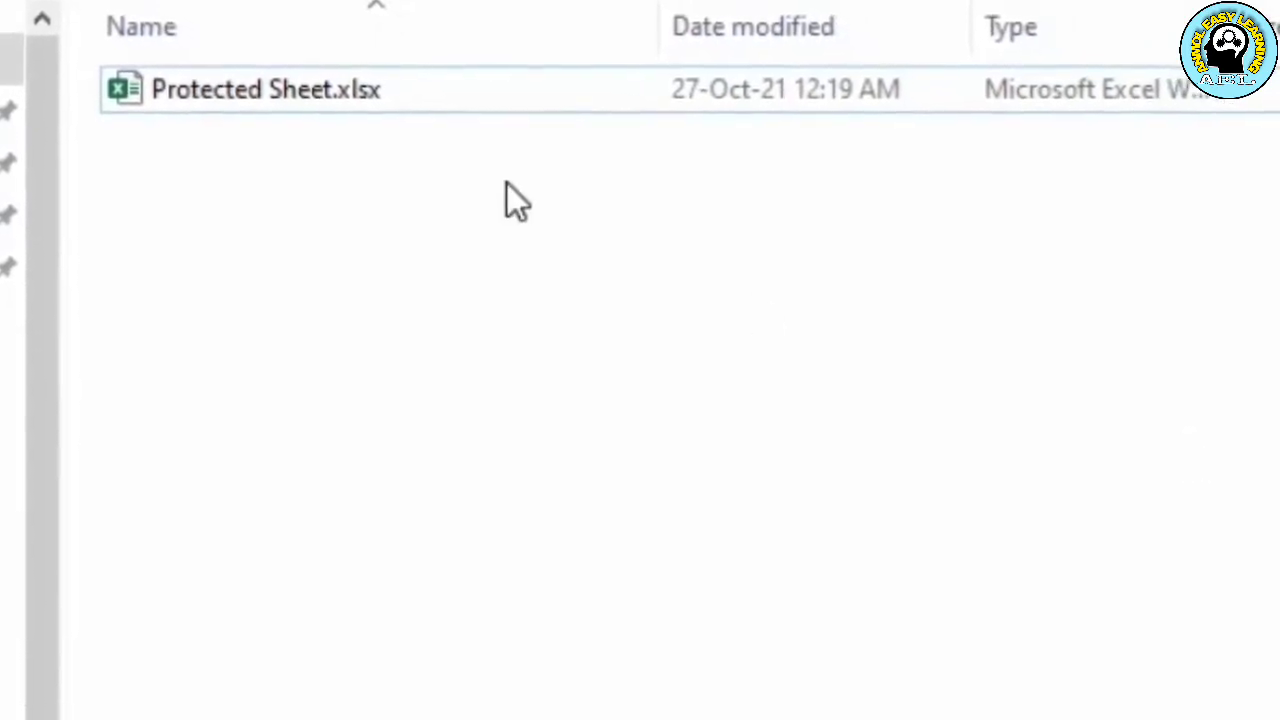
Rename the workbook as Protected Sheet.zip and accept the extension change
{"action": "left_click", "coordinate": [412, 110]}
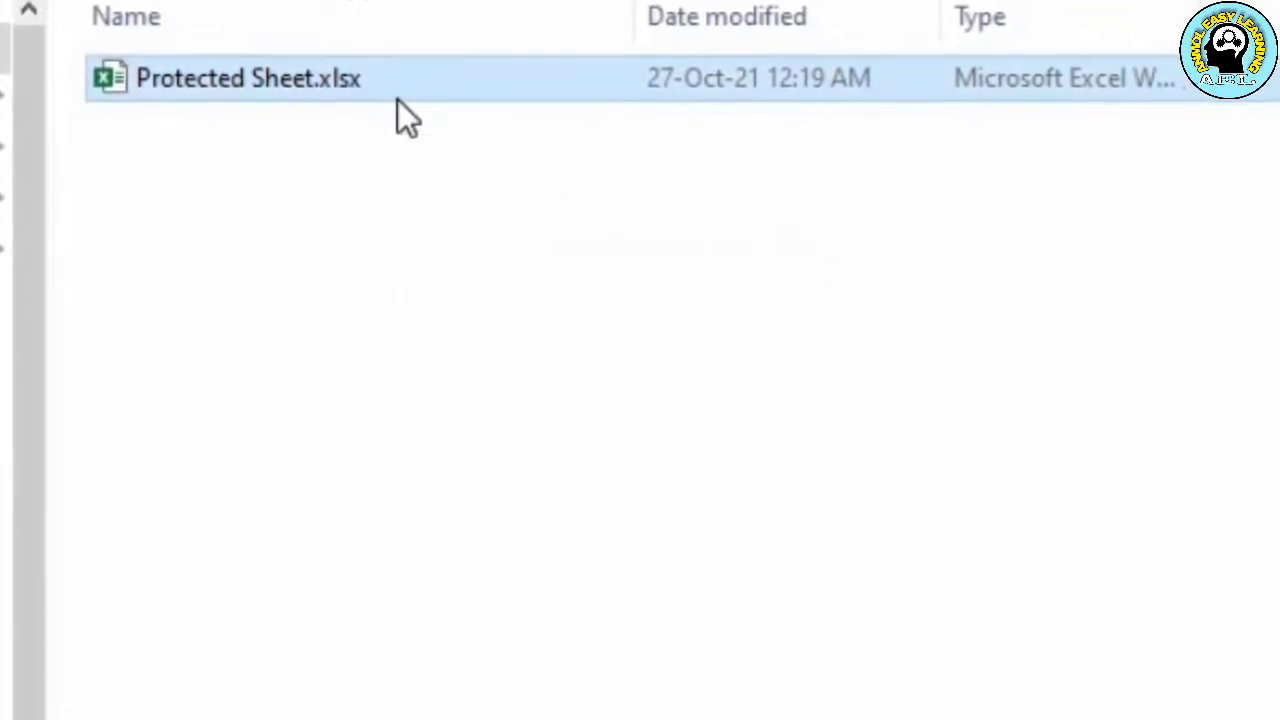
{"action": "key", "text": "F2"}
{"action": "key", "text": "Right"}
{"action": "key", "text": "Right"}
{"action": "key", "text": "Right"}
{"action": "key", "text": "Right"}
{"action": "key", "text": "Right"}
{"action": "key", "text": "Right"}
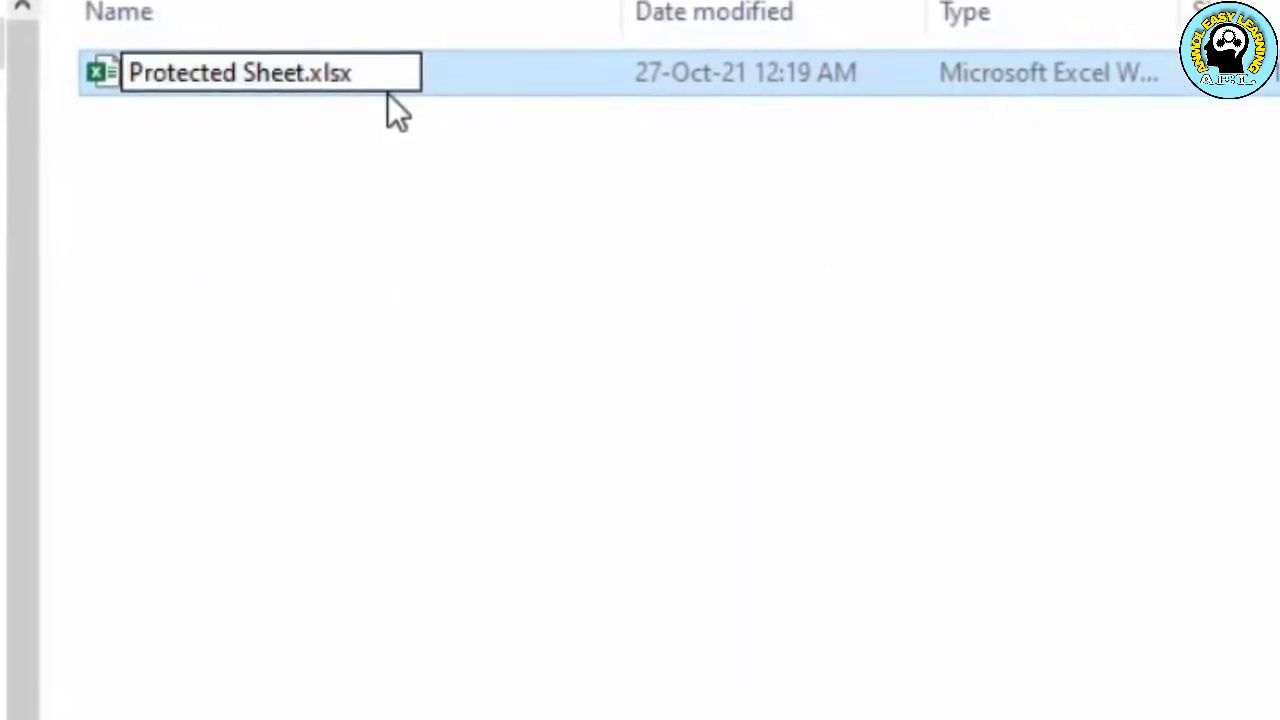
{"action": "key", "text": "BackSpace"}
{"action": "key", "text": "BackSpace"}
{"action": "key", "text": "BackSpace"}
{"action": "key", "text": "BackSpace"}
{"action": "type", "text": "zip"}
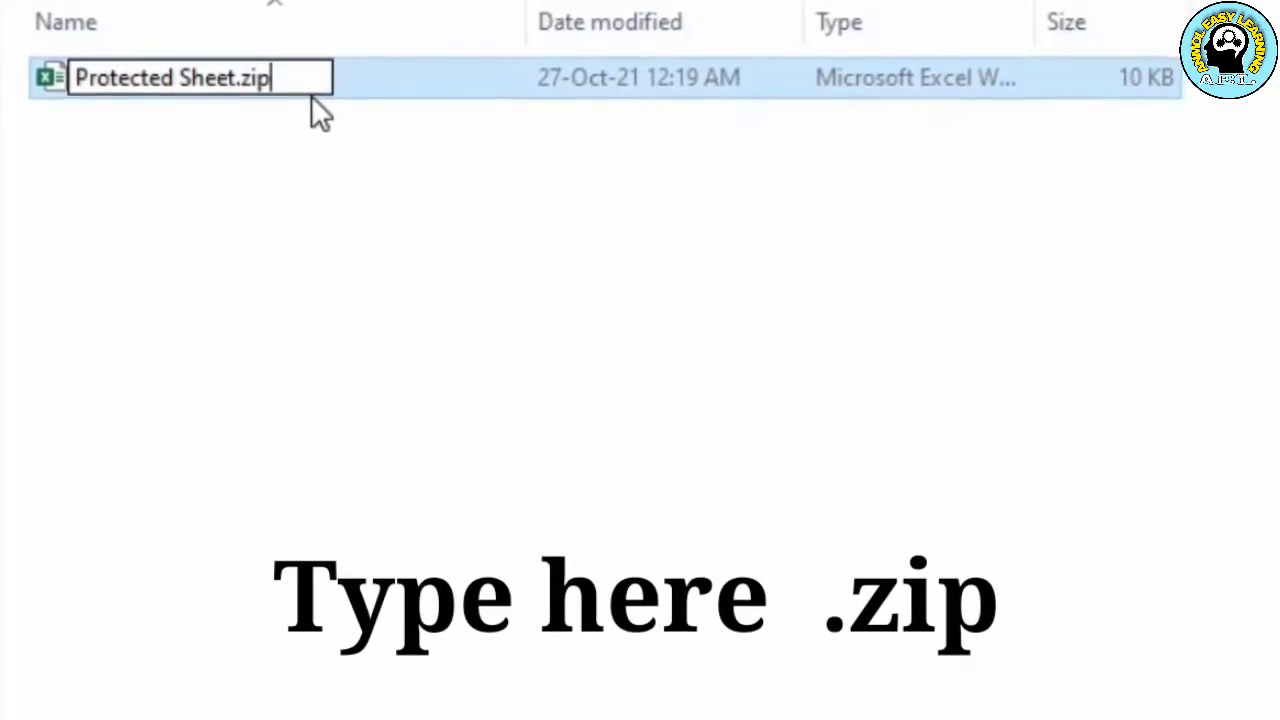
{"action": "key", "text": "Return"}
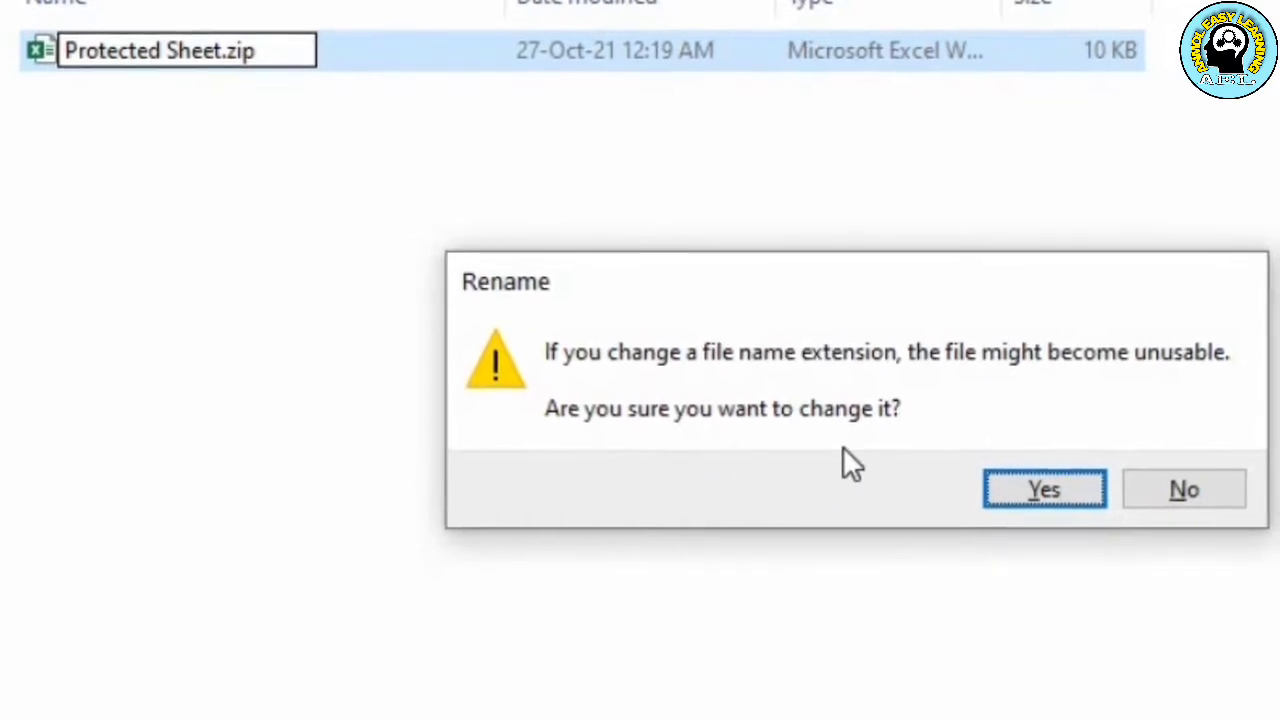
{"action": "left_click", "coordinate": [1015, 490]}
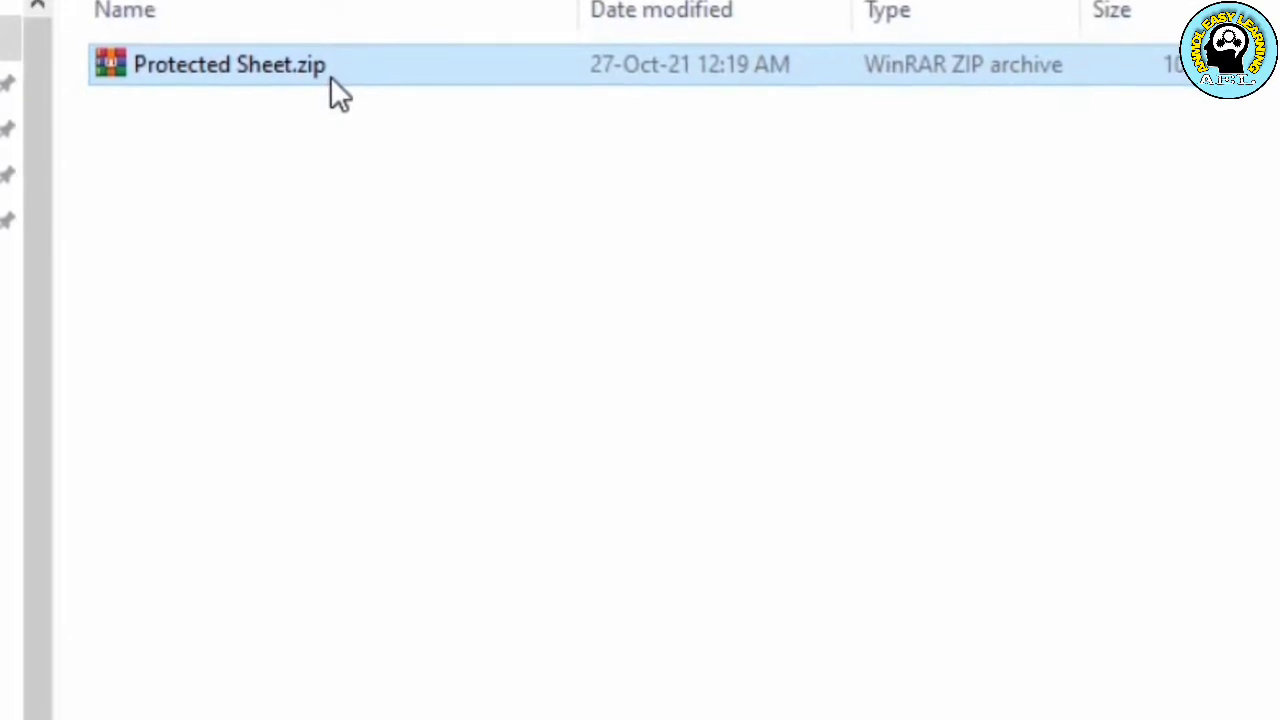
Extract Protected Sheet.zip with WinRAR into a Protected Sheet folder inside New folder
{"action": "double_click", "coordinate": [331, 76]}
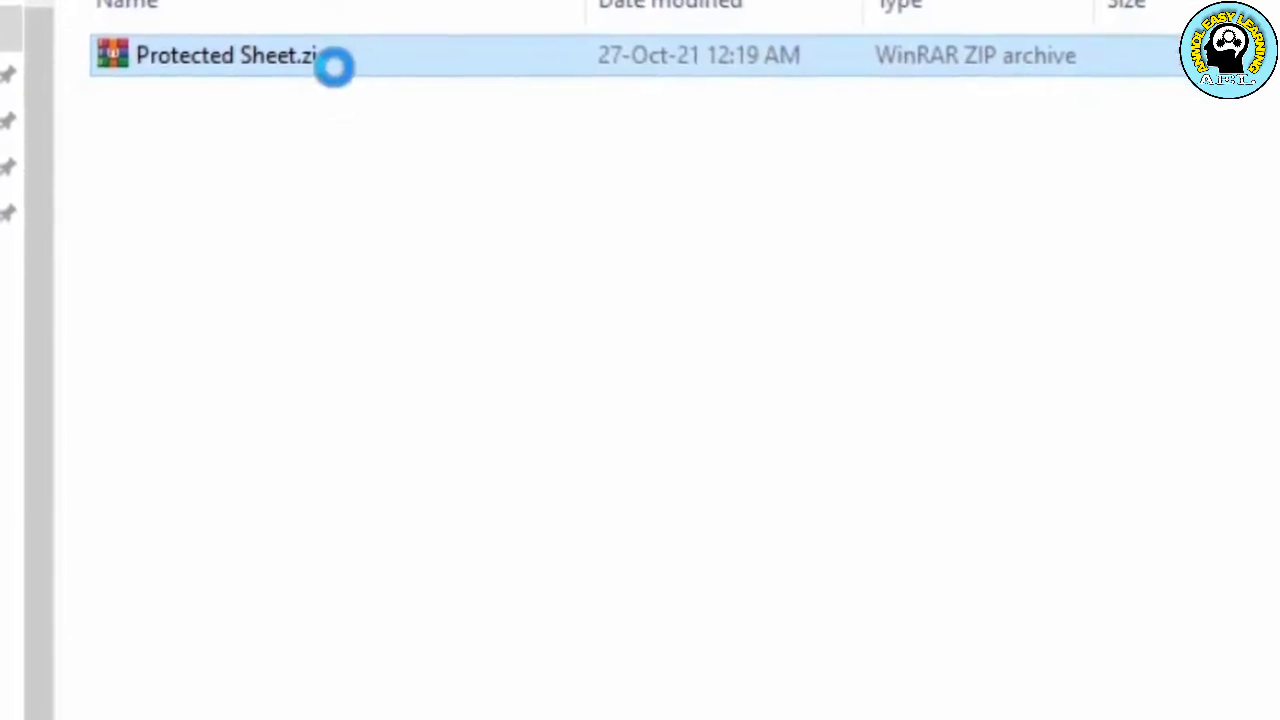
{"action": "right_click", "coordinate": [338, 64]}
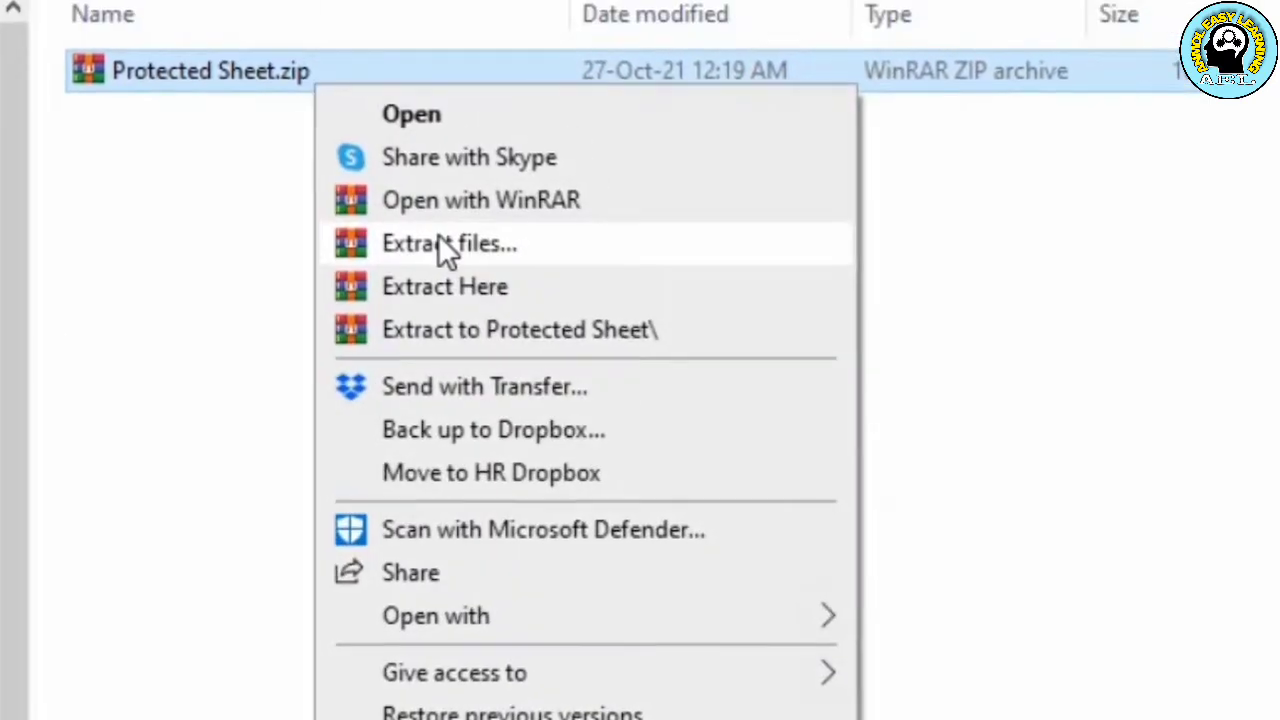
{"action": "left_click", "coordinate": [494, 248]}
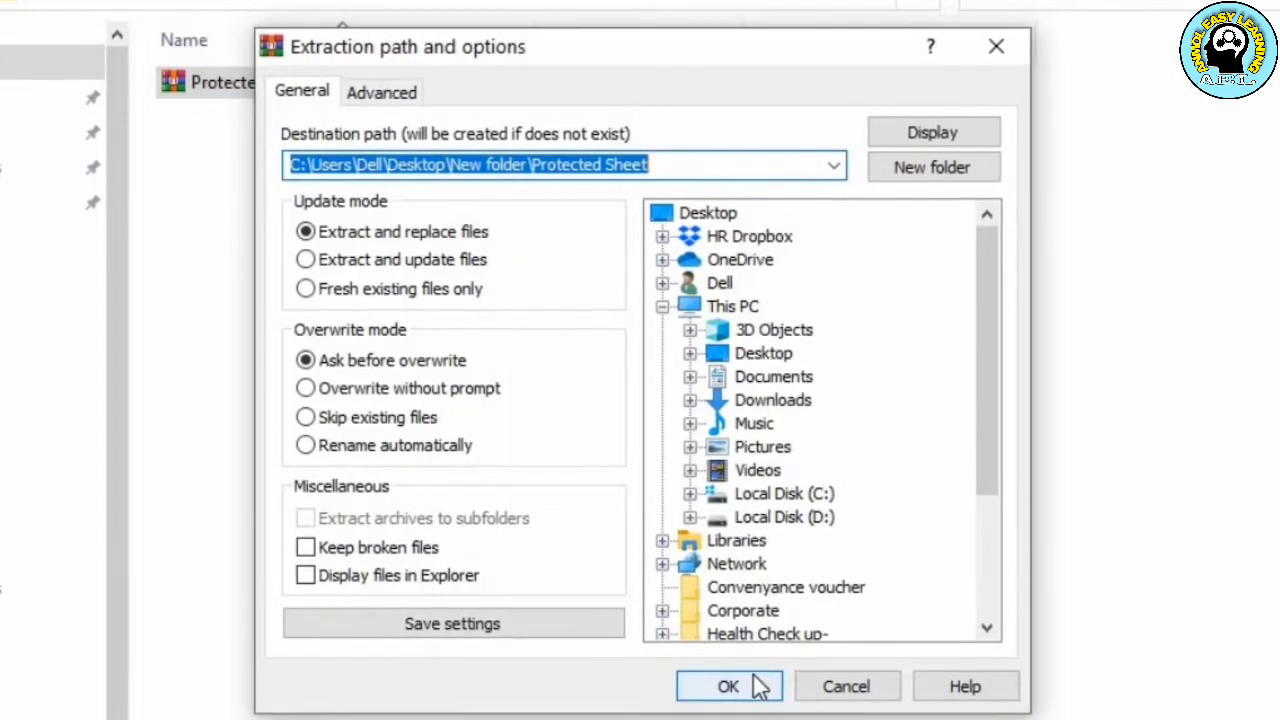
{"action": "left_click", "coordinate": [758, 686]}
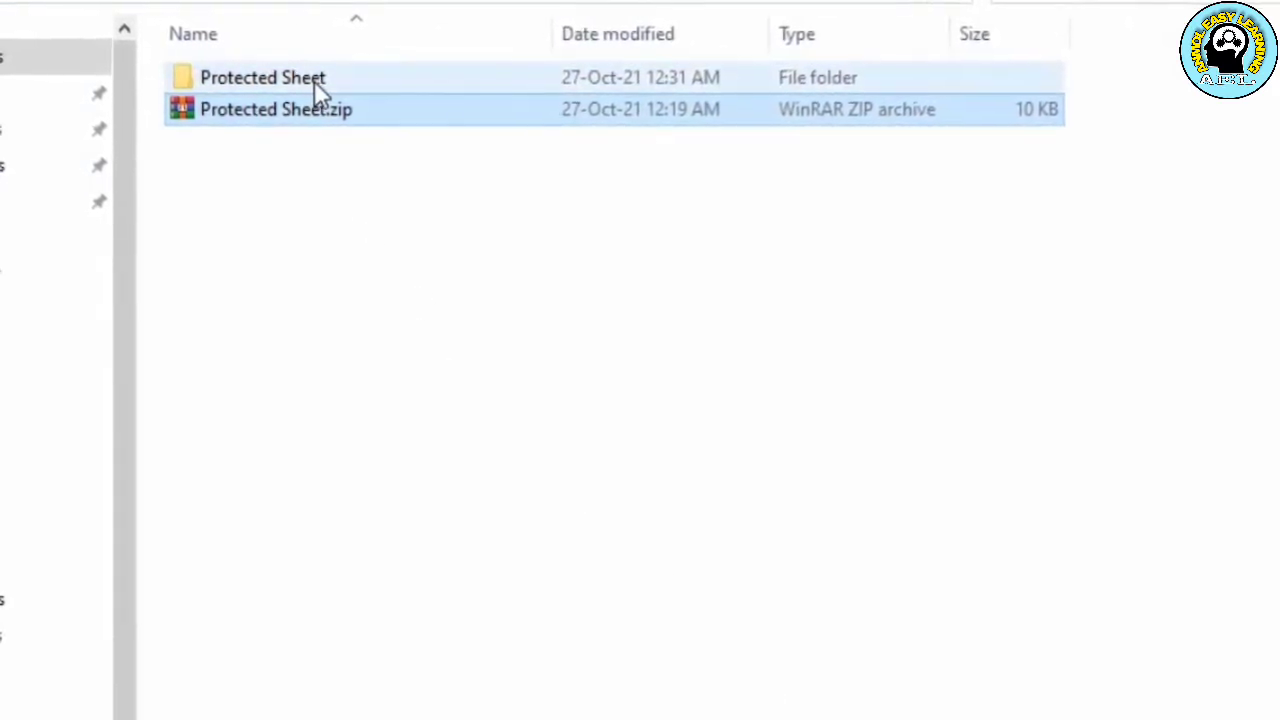
Open the worksheets folder within the xl folder of the extracted Protected Sheet folder
{"action": "left_click", "coordinate": [315, 82]}
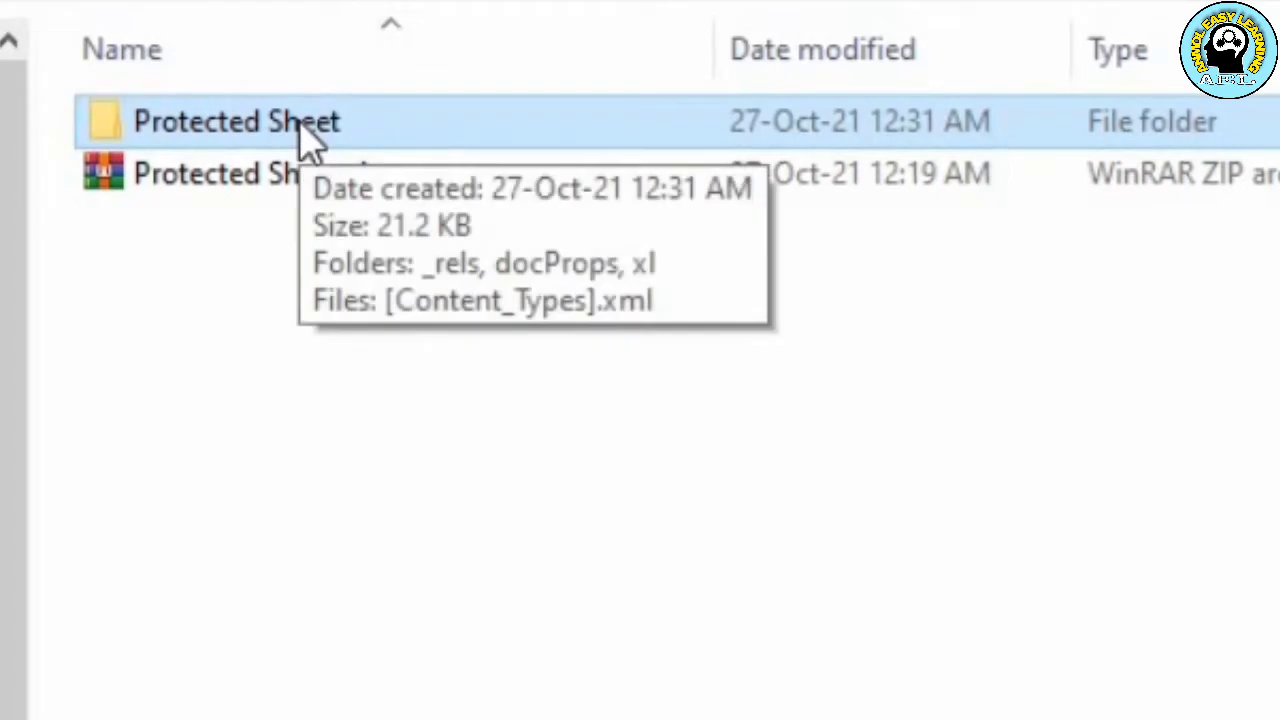
{"action": "double_click", "coordinate": [305, 80]}
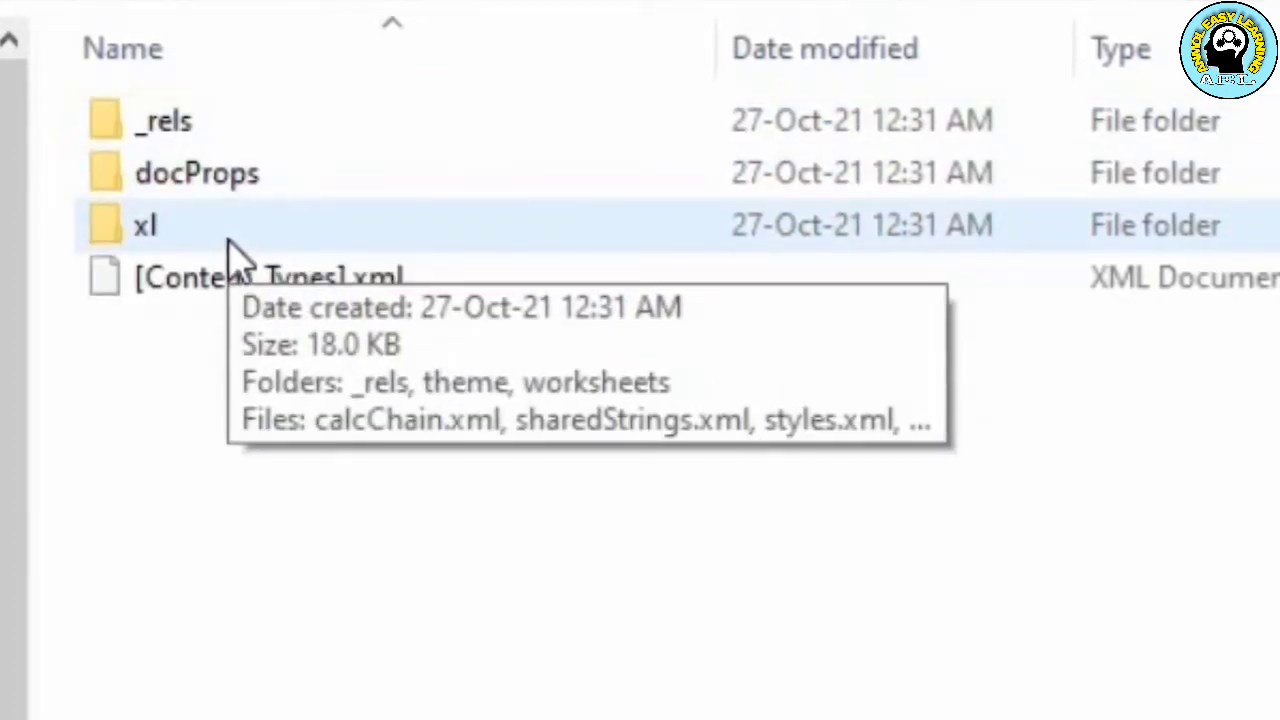
{"action": "double_click", "coordinate": [226, 245]}
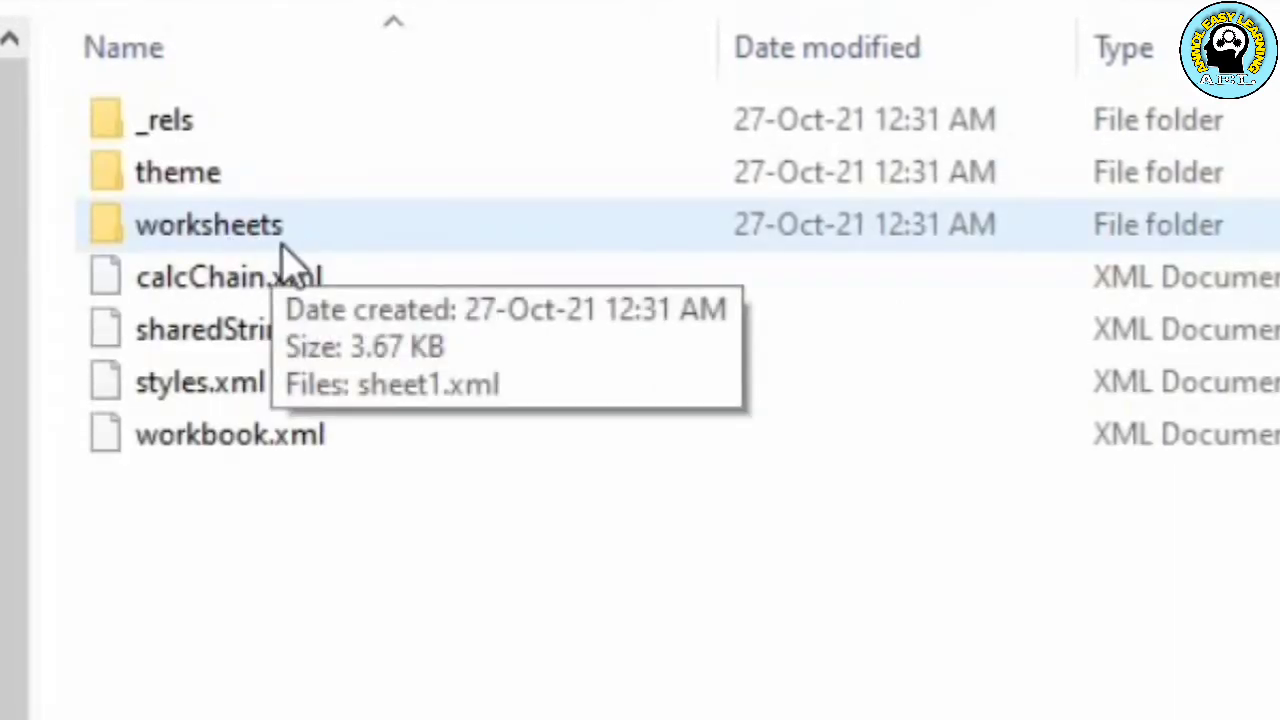
{"action": "left_click", "coordinate": [226, 250]}
{"action": "double_click", "coordinate": [220, 226]}
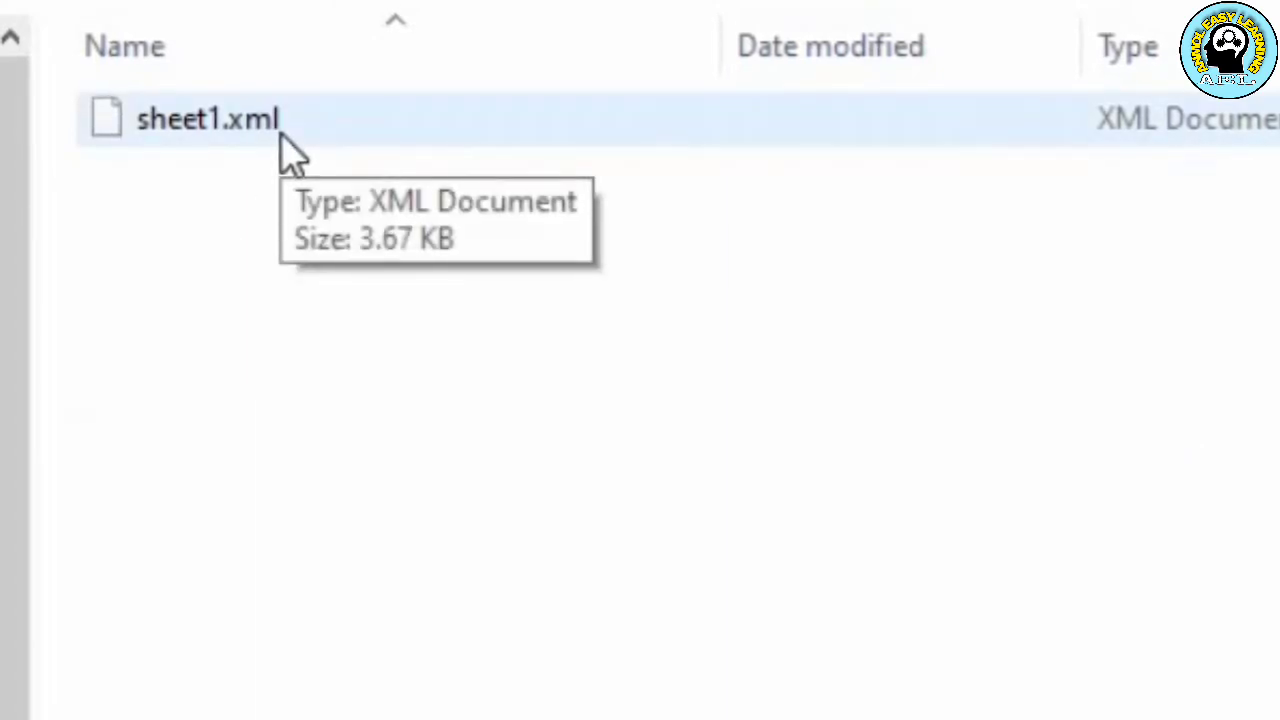
Open sheet1.xml in WordPad, without making it the default app for .xml files
{"action": "left_click", "coordinate": [281, 137]}
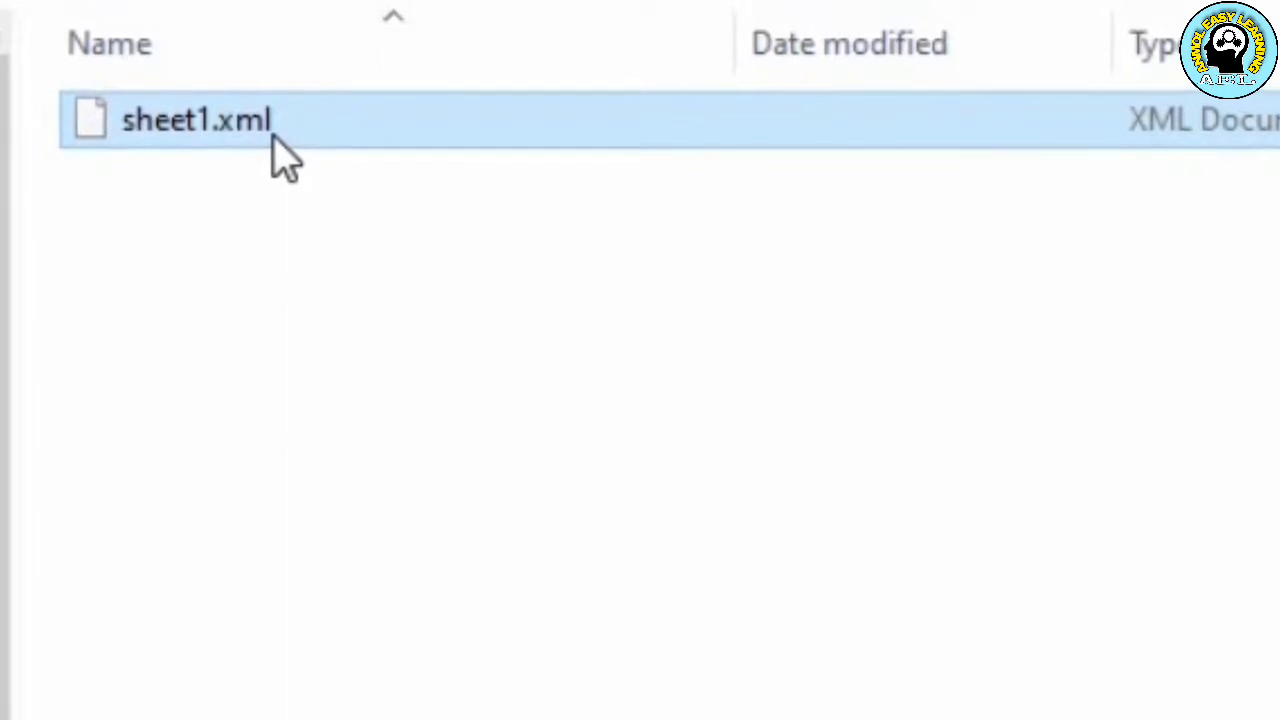
{"action": "double_click", "coordinate": [281, 157]}
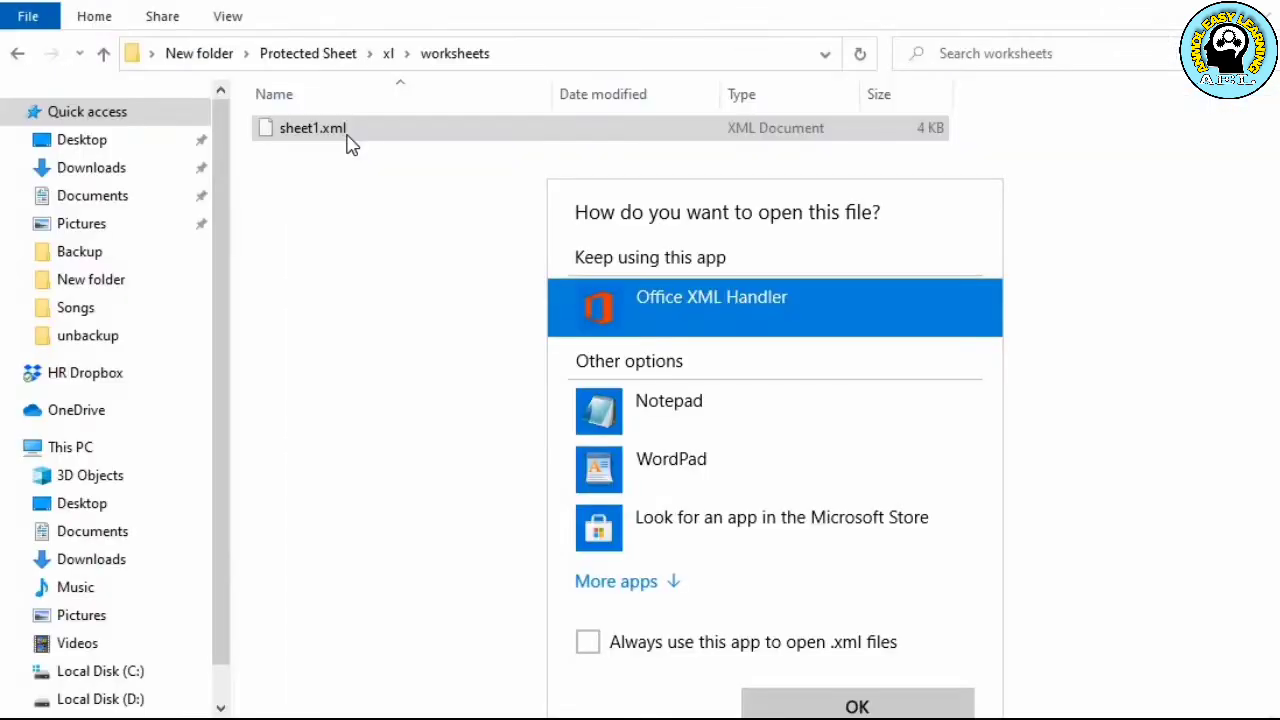
{"action": "left_click", "coordinate": [652, 463]}
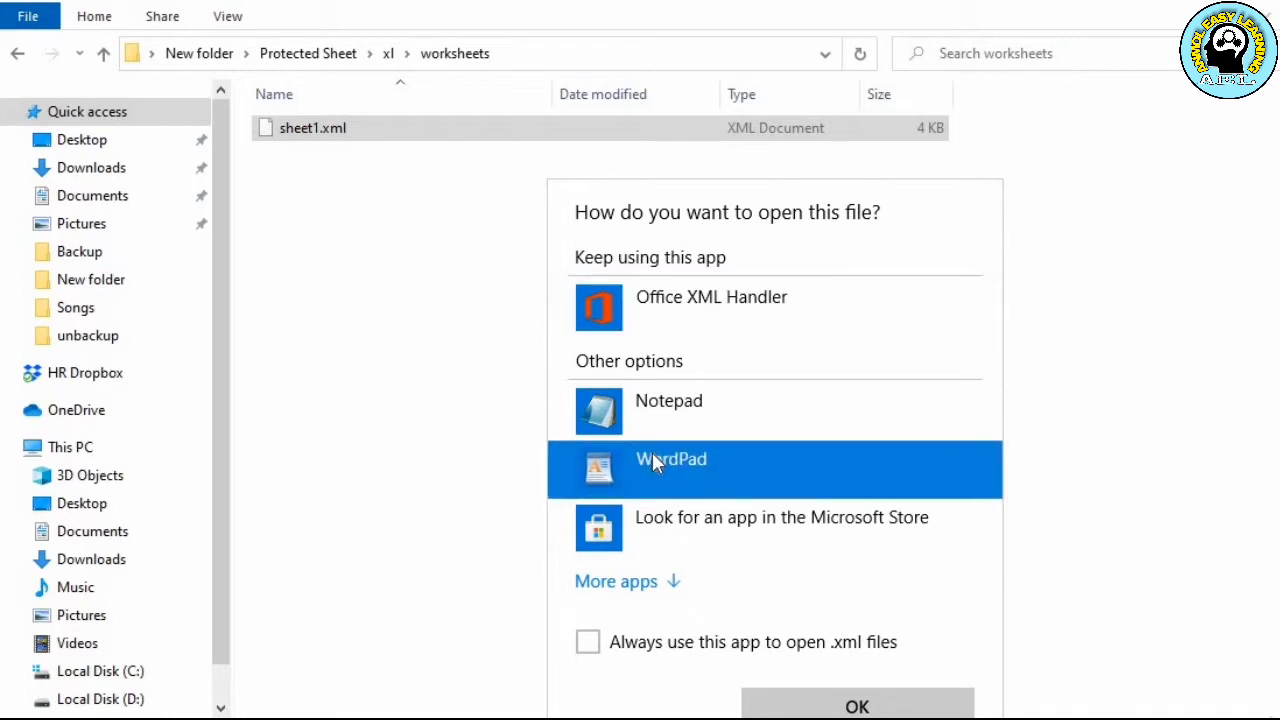
{"action": "left_click", "coordinate": [795, 708]}
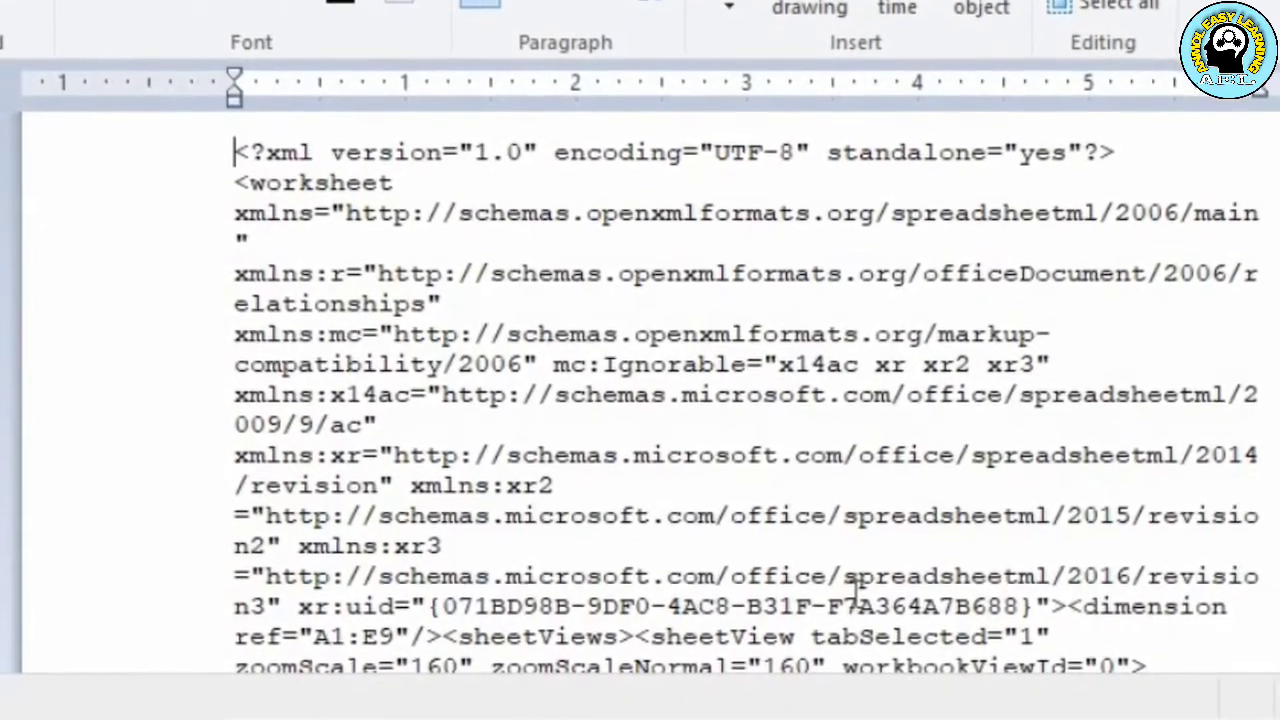
Search the sheet1.xml code for "protection" and close the search dialog
{"action": "key", "text": "Down"}
{"action": "scroll", "coordinate": [855, 582], "scroll_direction": "down", "scroll_amount": 3}
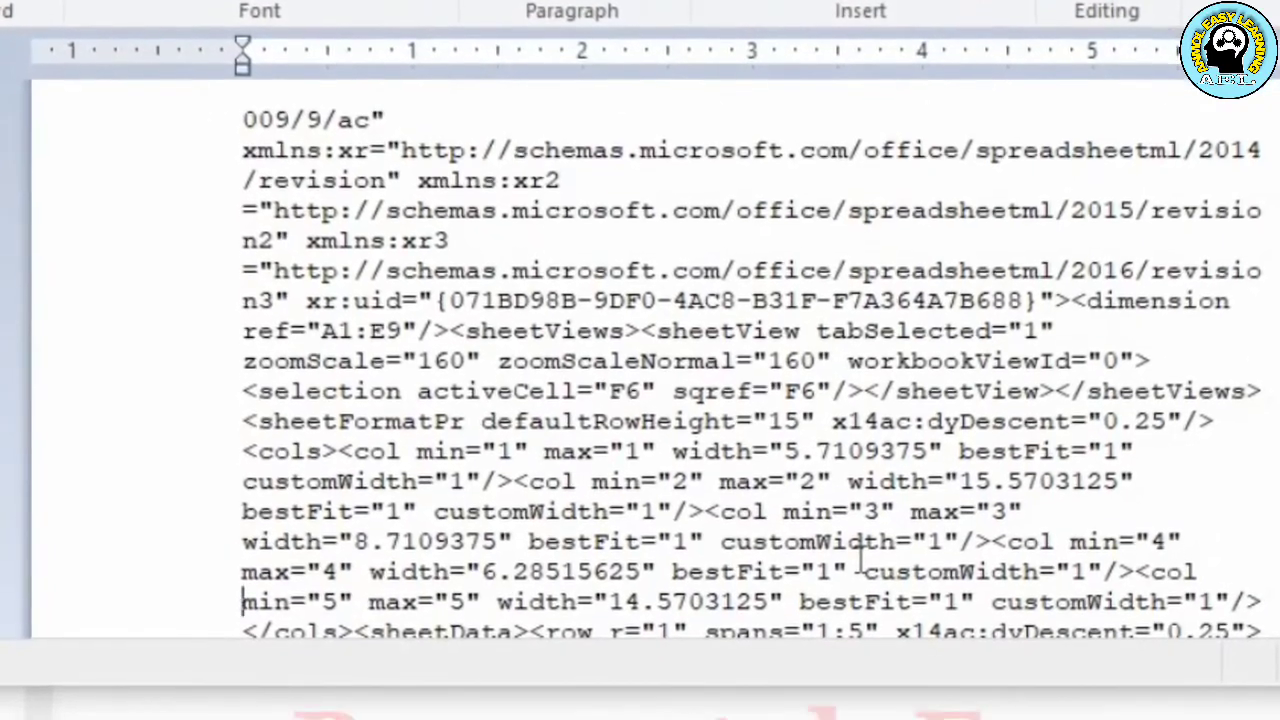
{"action": "key", "text": "ctrl+f"}
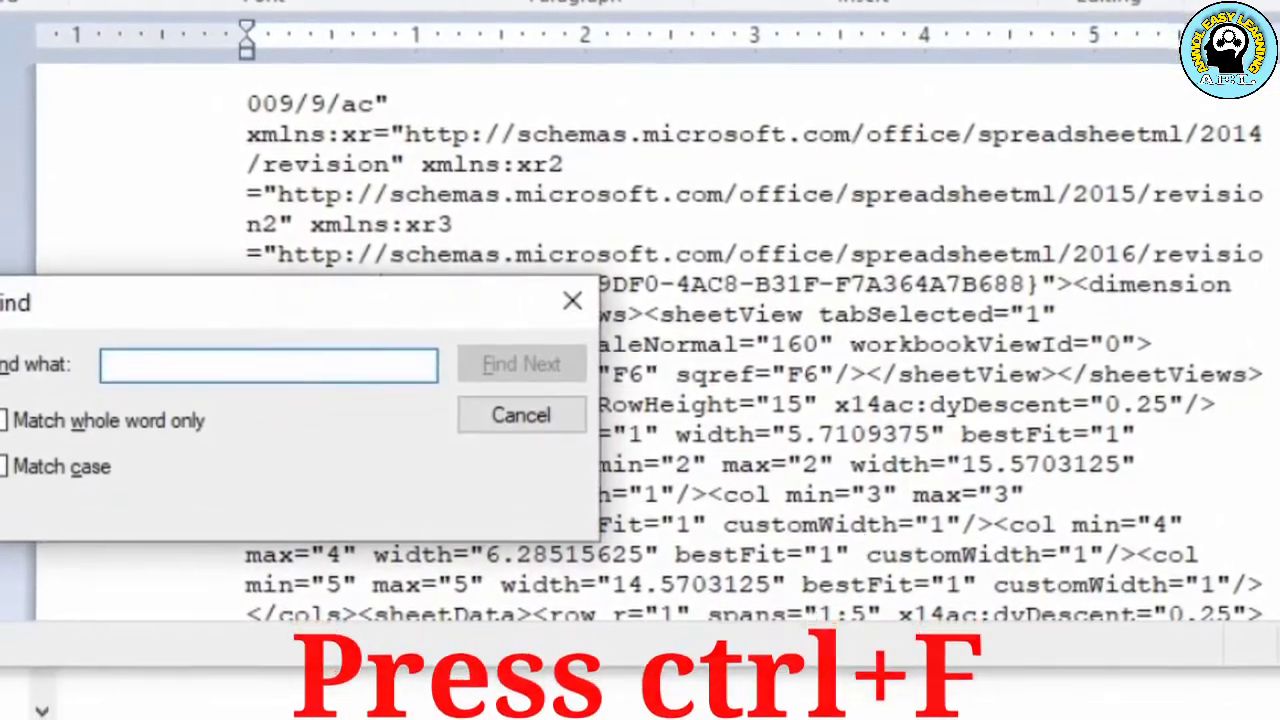
{"action": "type", "text": "protection"}
{"action": "key", "text": "Return"}
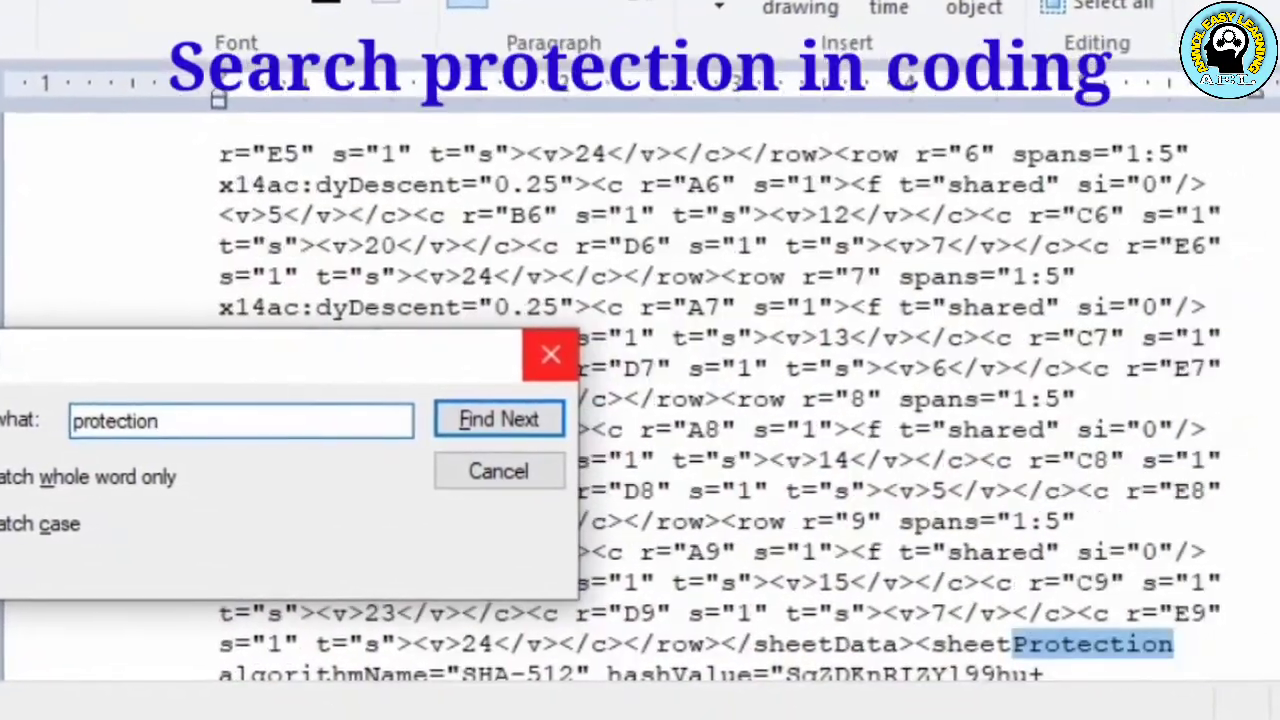
{"action": "left_click", "coordinate": [533, 364]}
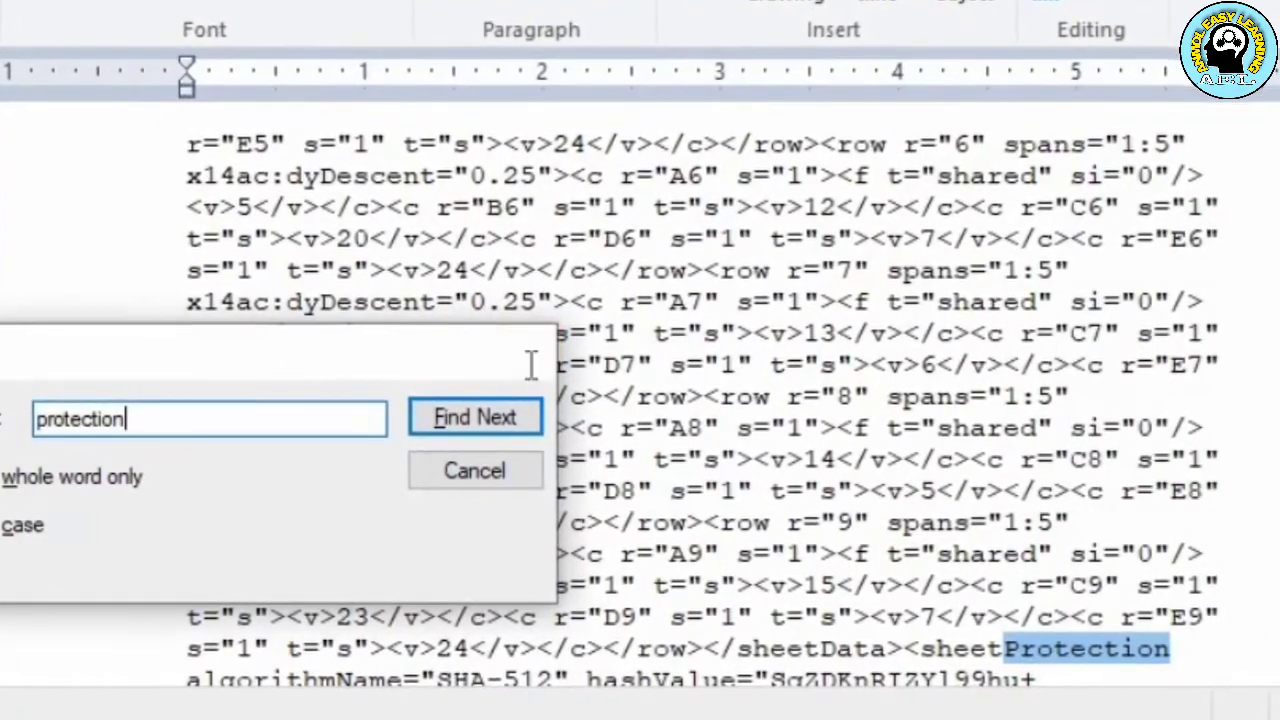
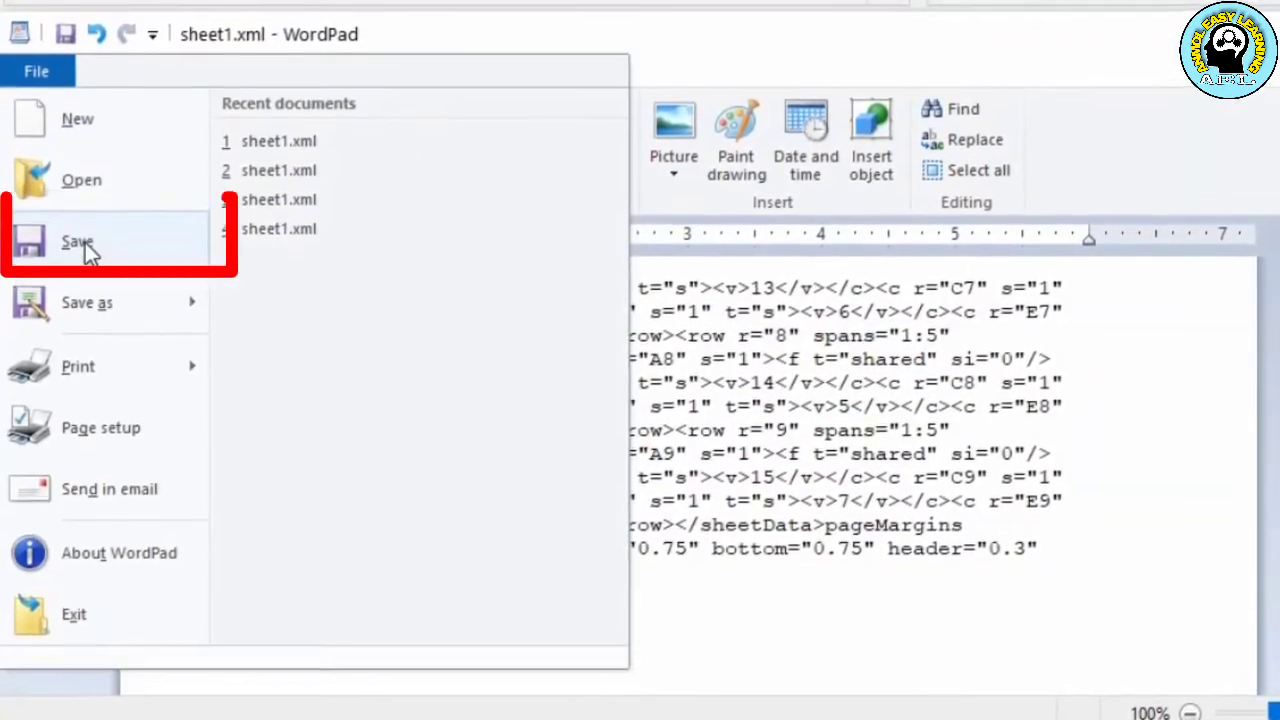
Save and close the edited sheet1.xml, and return to the extracted Protected Sheet folder
{"action": "left_click", "coordinate": [84, 235]}
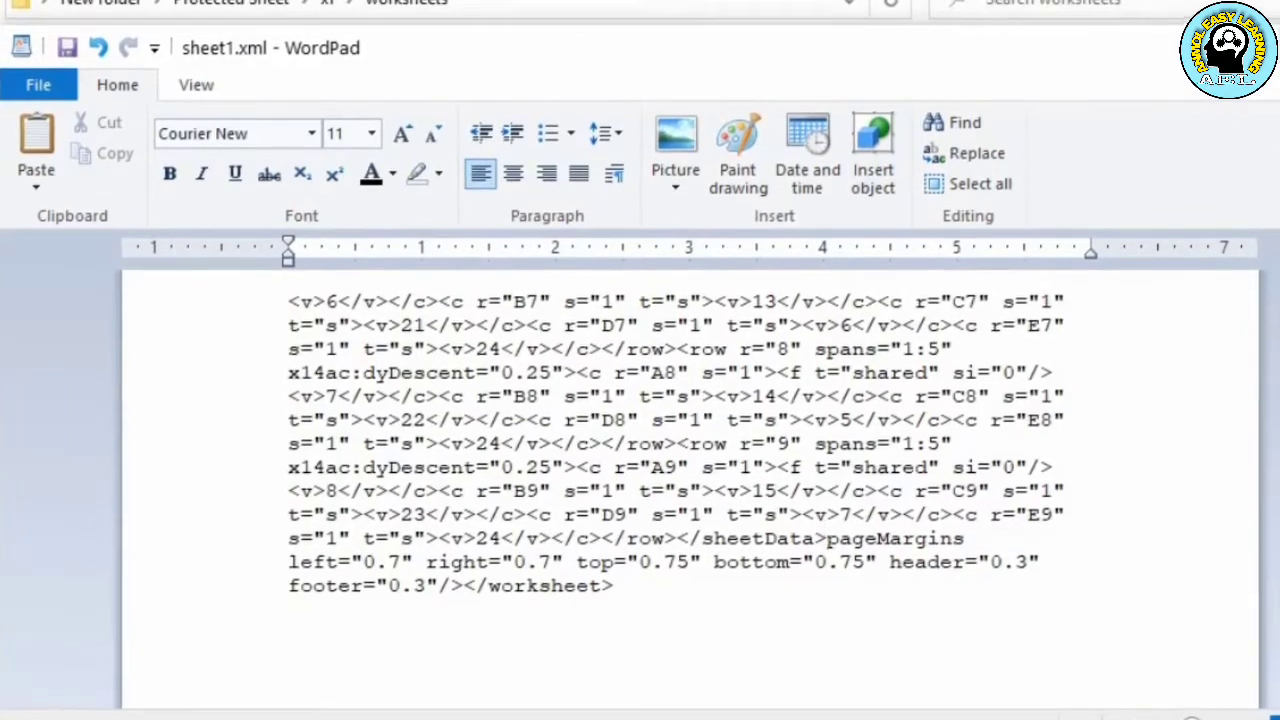
{"action": "left_click", "coordinate": [1272, 51]}
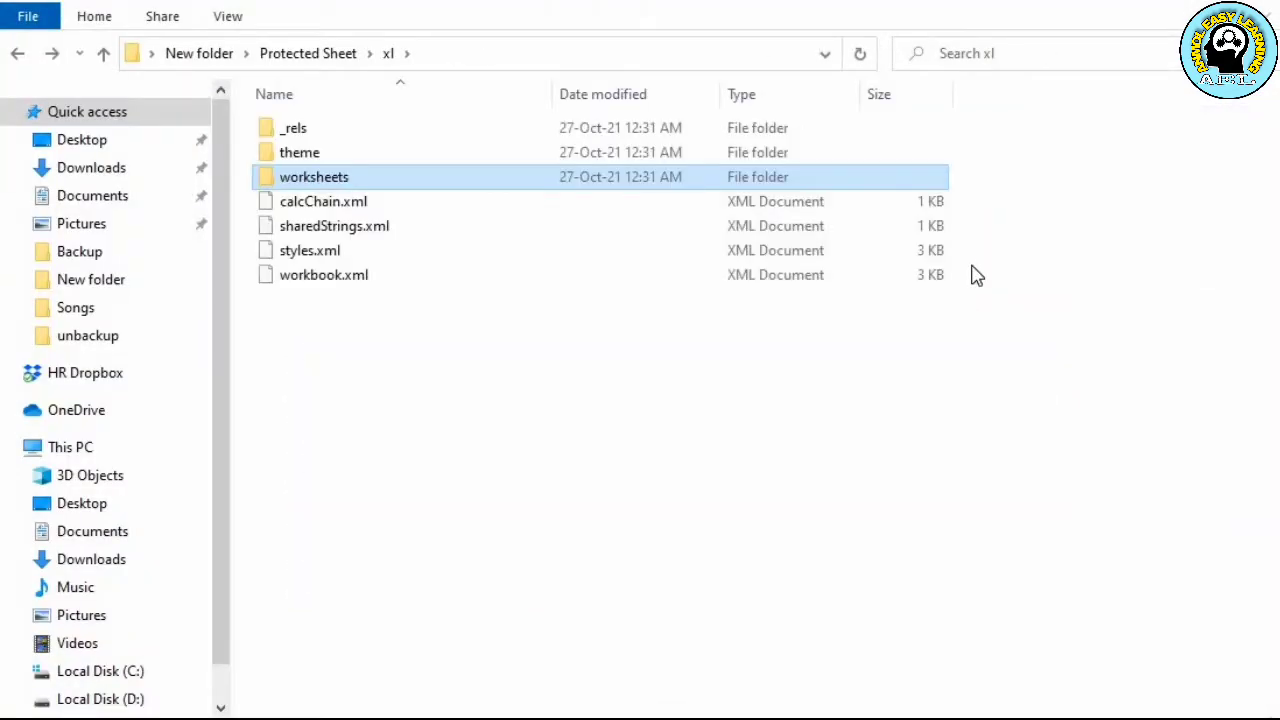
{"action": "left_click", "coordinate": [398, 285]}
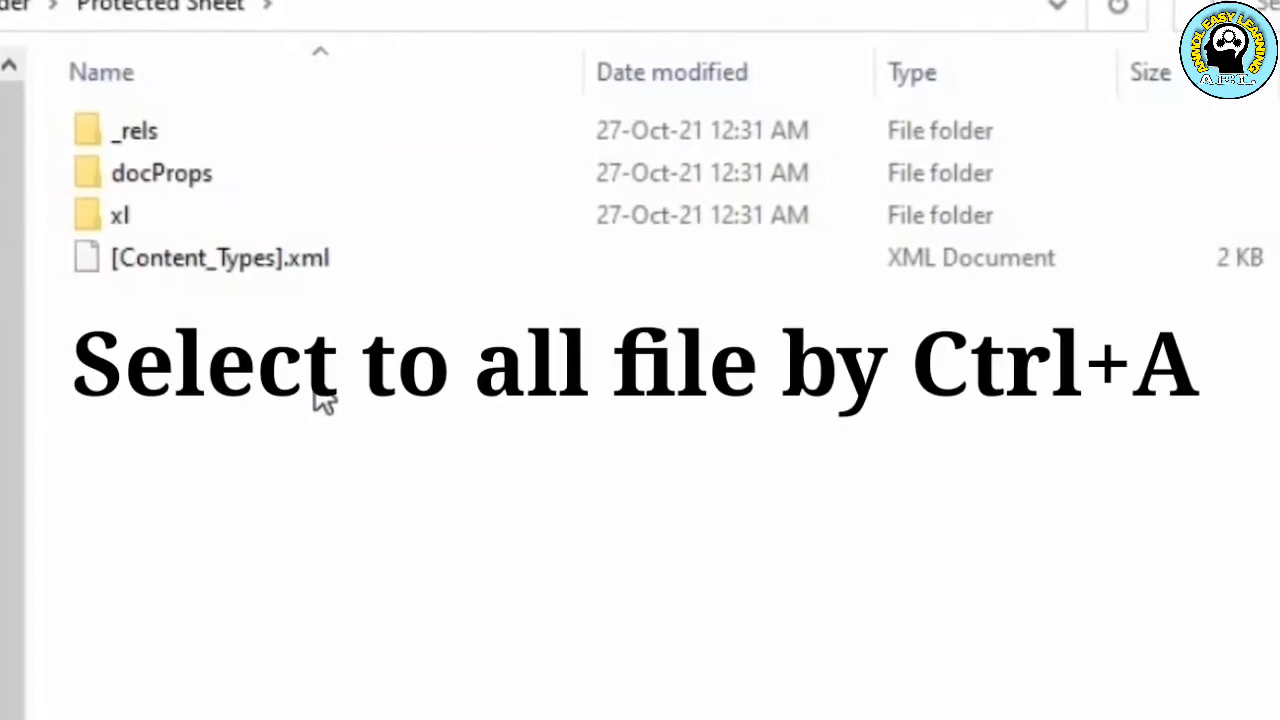
Compress all the folders and the [Content_Types].xml file in the Protected Sheet folder into a WinRAR archive named Protected Sheet.zip
{"action": "key", "text": "ctrl+a"}
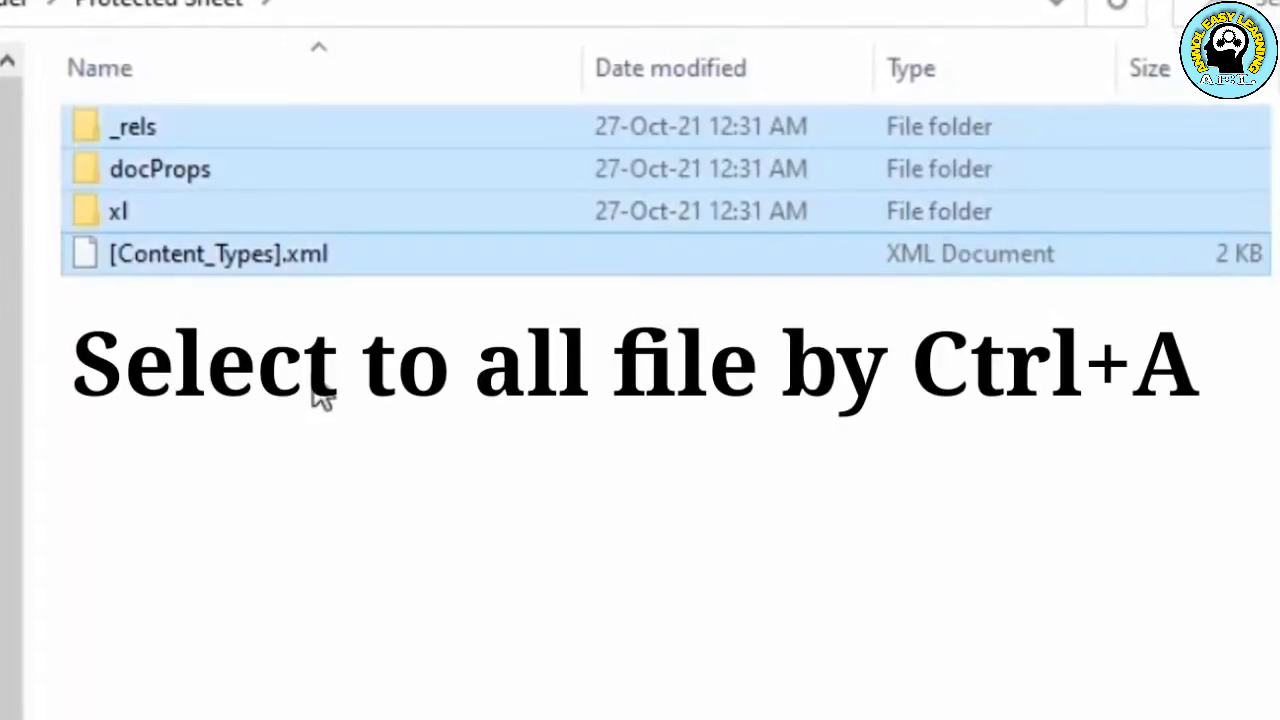
{"action": "right_click", "coordinate": [320, 238]}
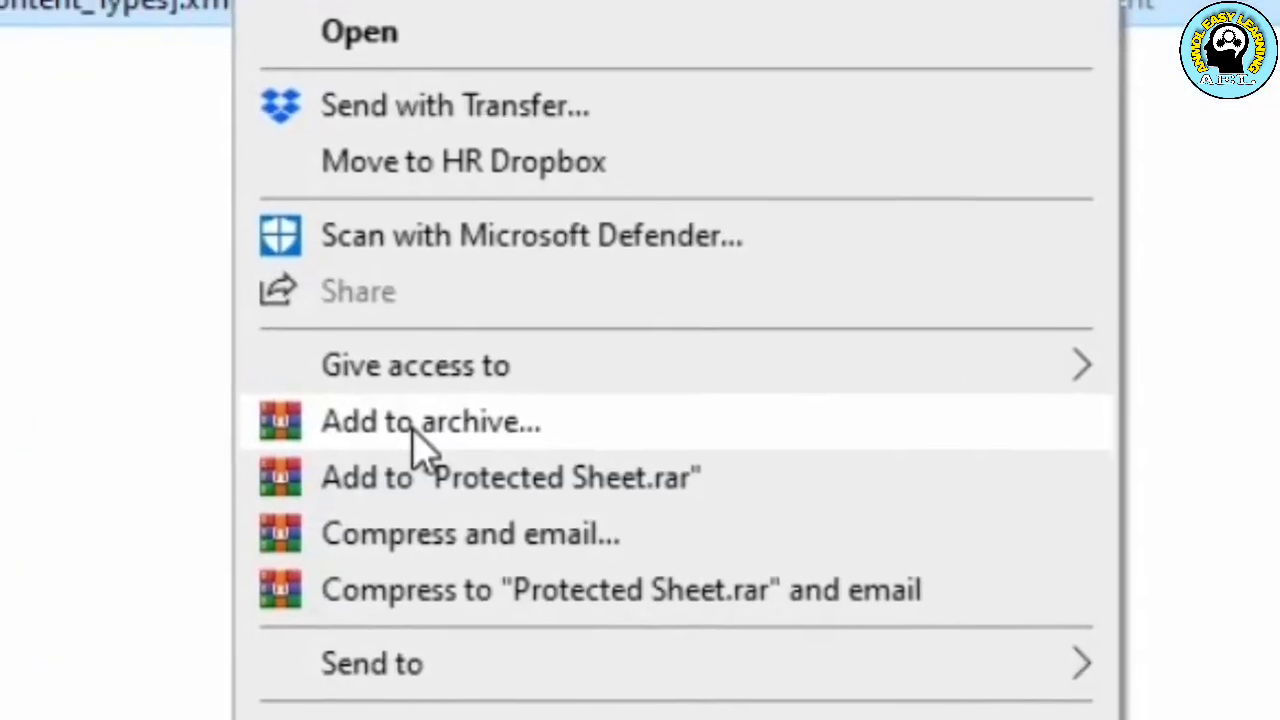
{"action": "left_click", "coordinate": [405, 430]}
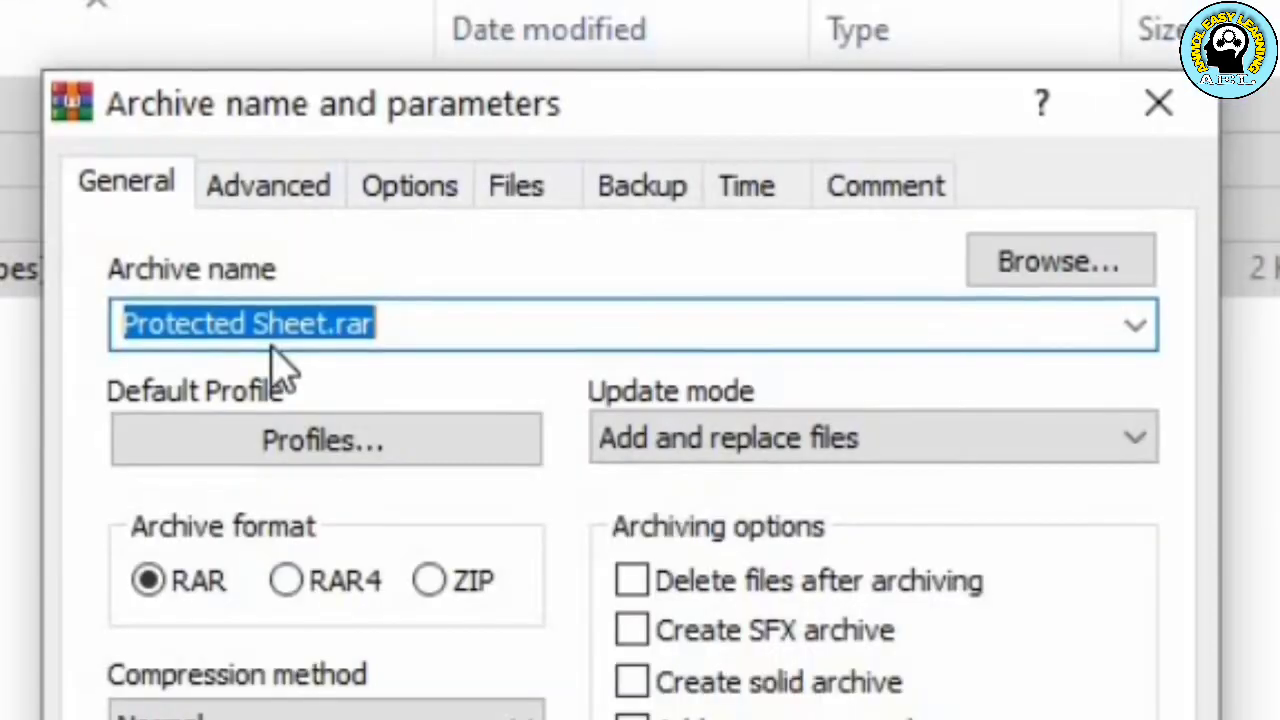
{"action": "left_click", "coordinate": [407, 325]}
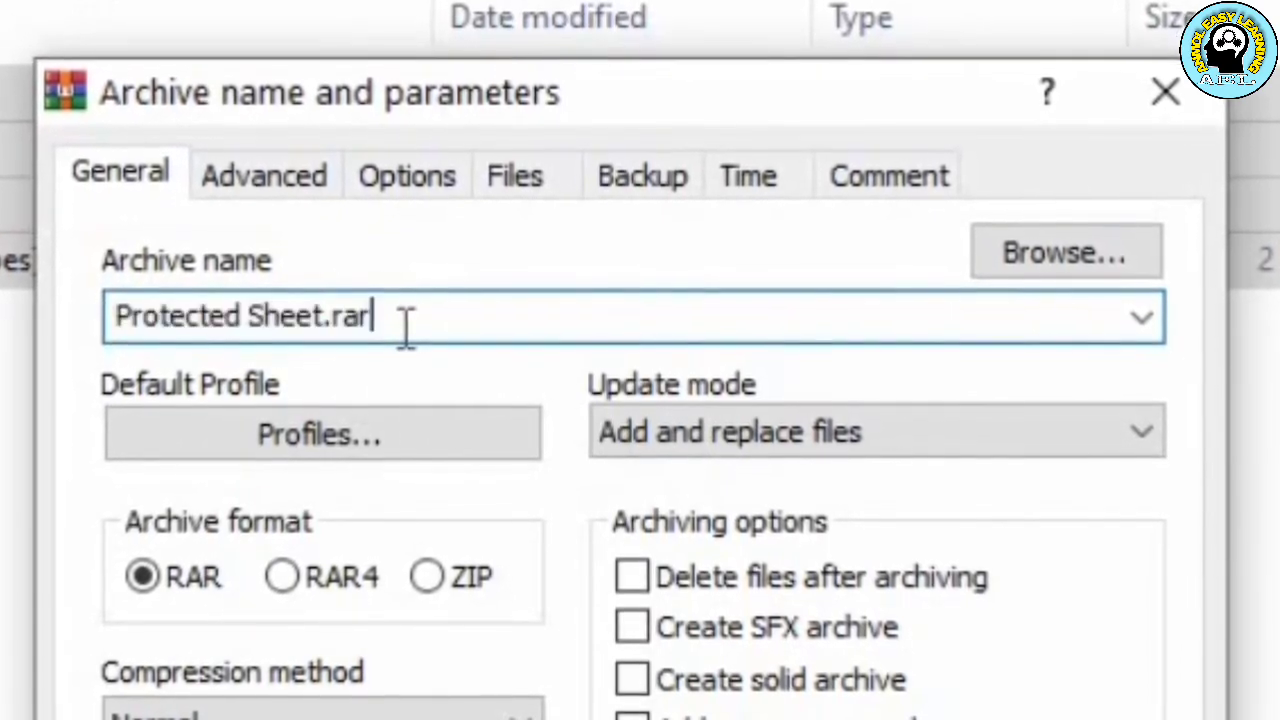
{"action": "key", "text": "BackSpace"}
{"action": "key", "text": "BackSpace"}
{"action": "key", "text": "BackSpace"}
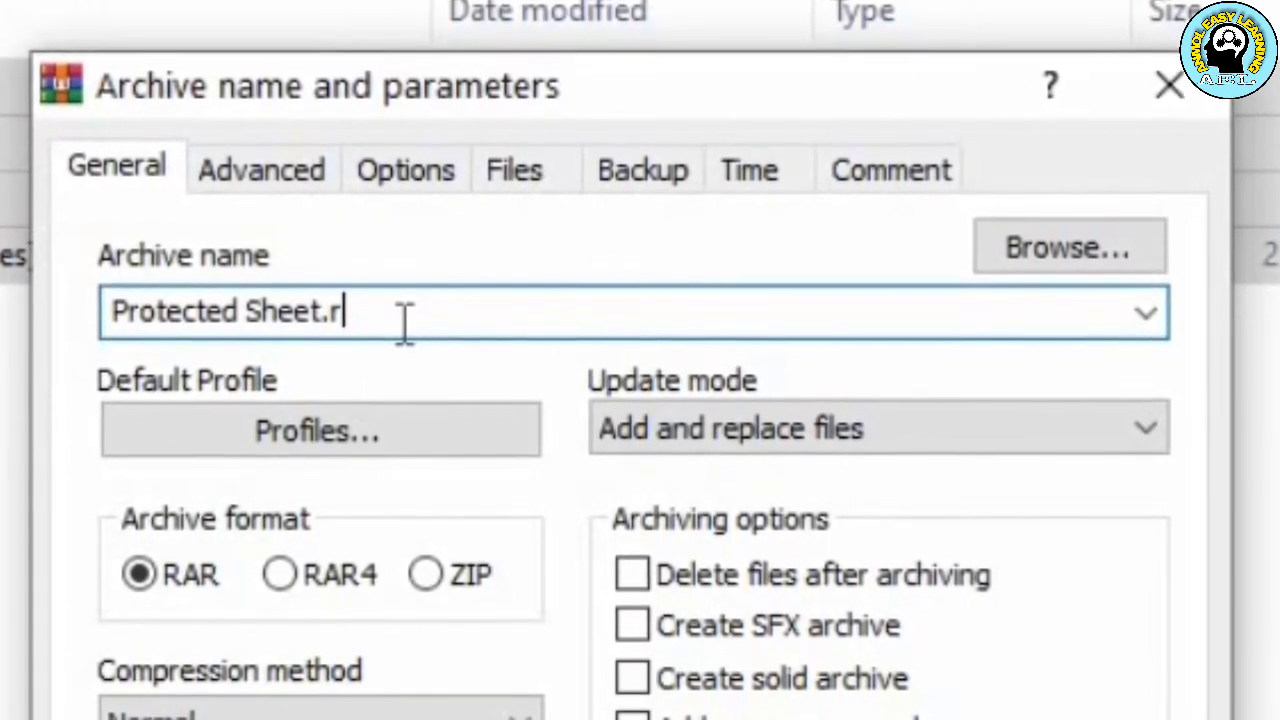
{"action": "type", "text": "zip"}
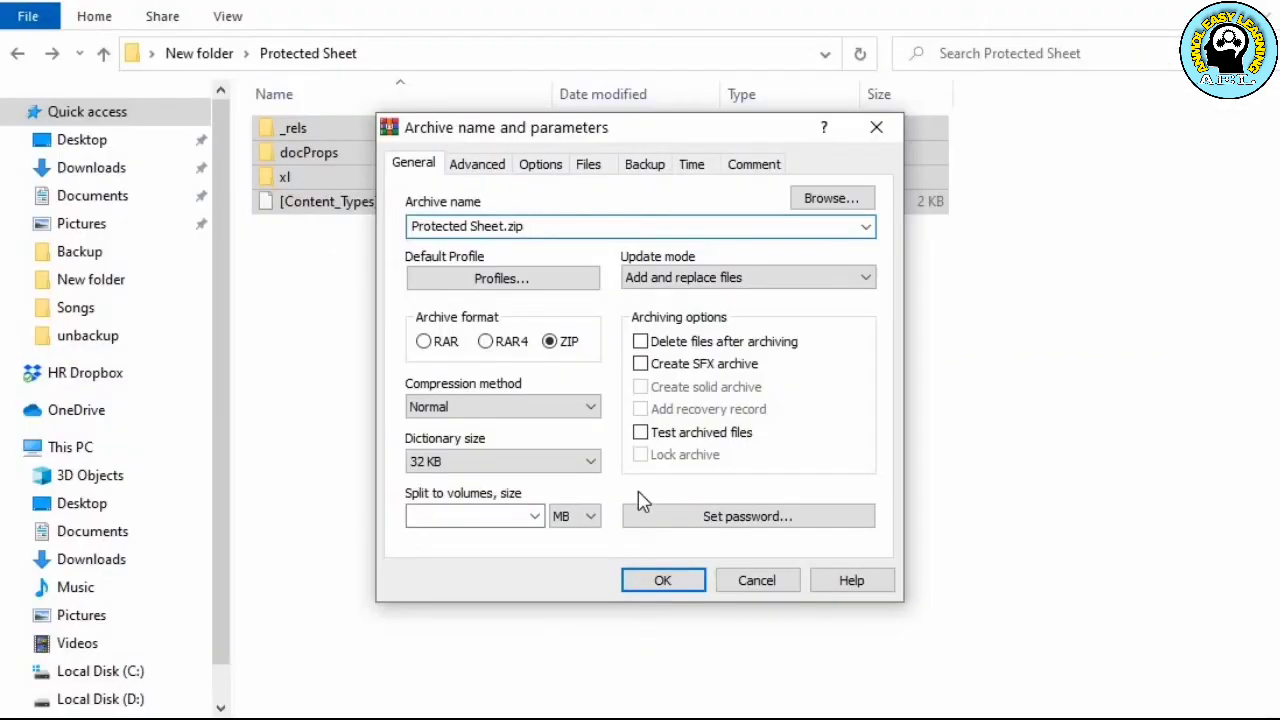
{"action": "left_click", "coordinate": [650, 582]}
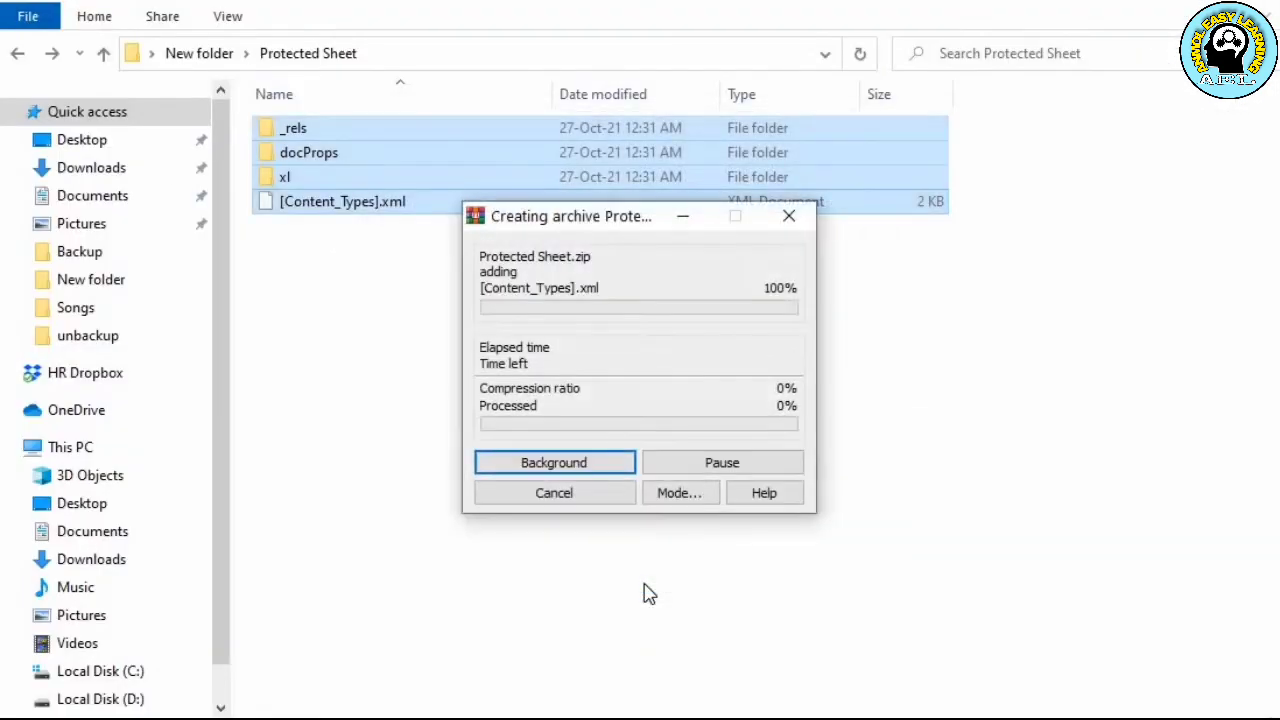
{"action": "left_click", "coordinate": [510, 437]}
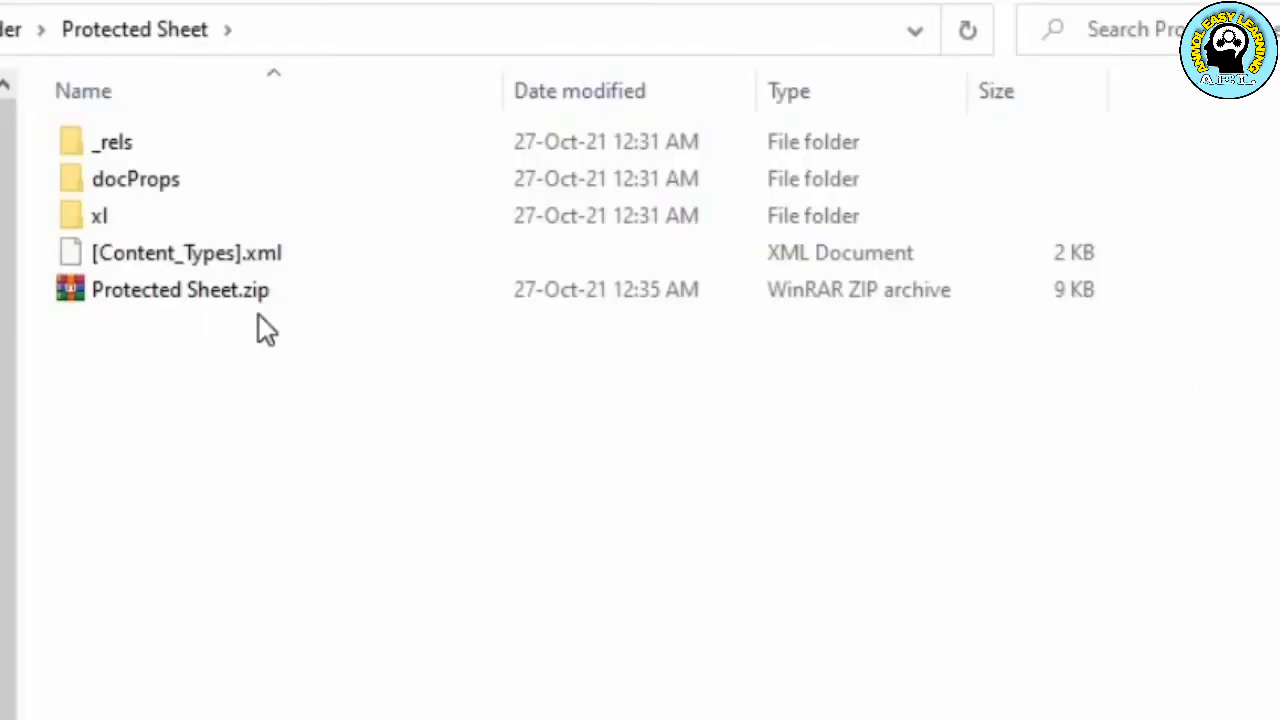
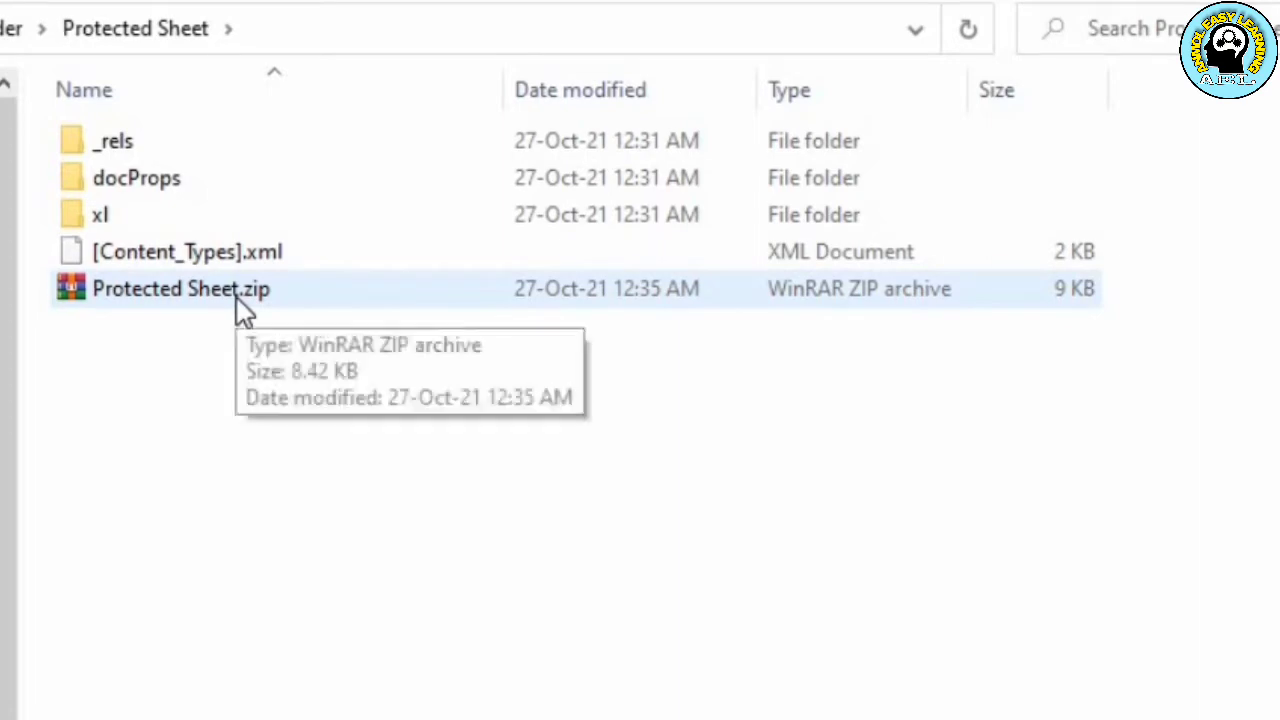
Select the Protected Sheet.zip archive in the Protected Sheet folder
{"action": "left_click", "coordinate": [237, 298]}
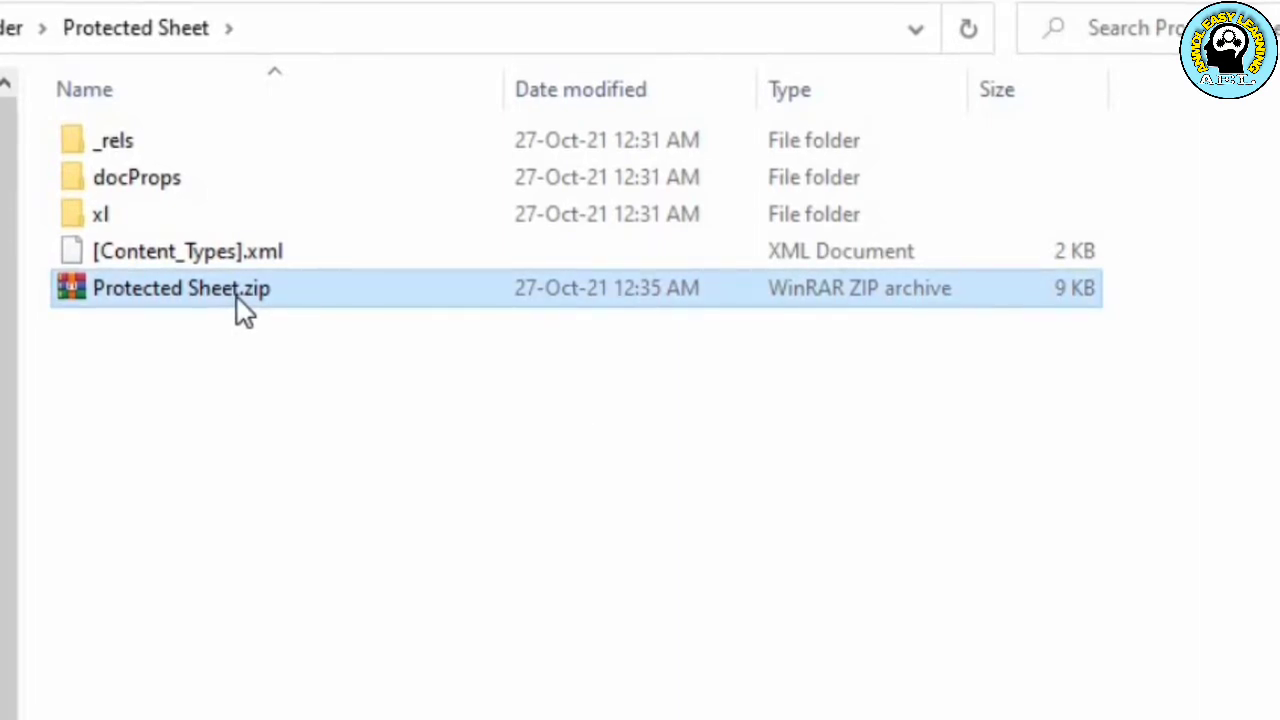
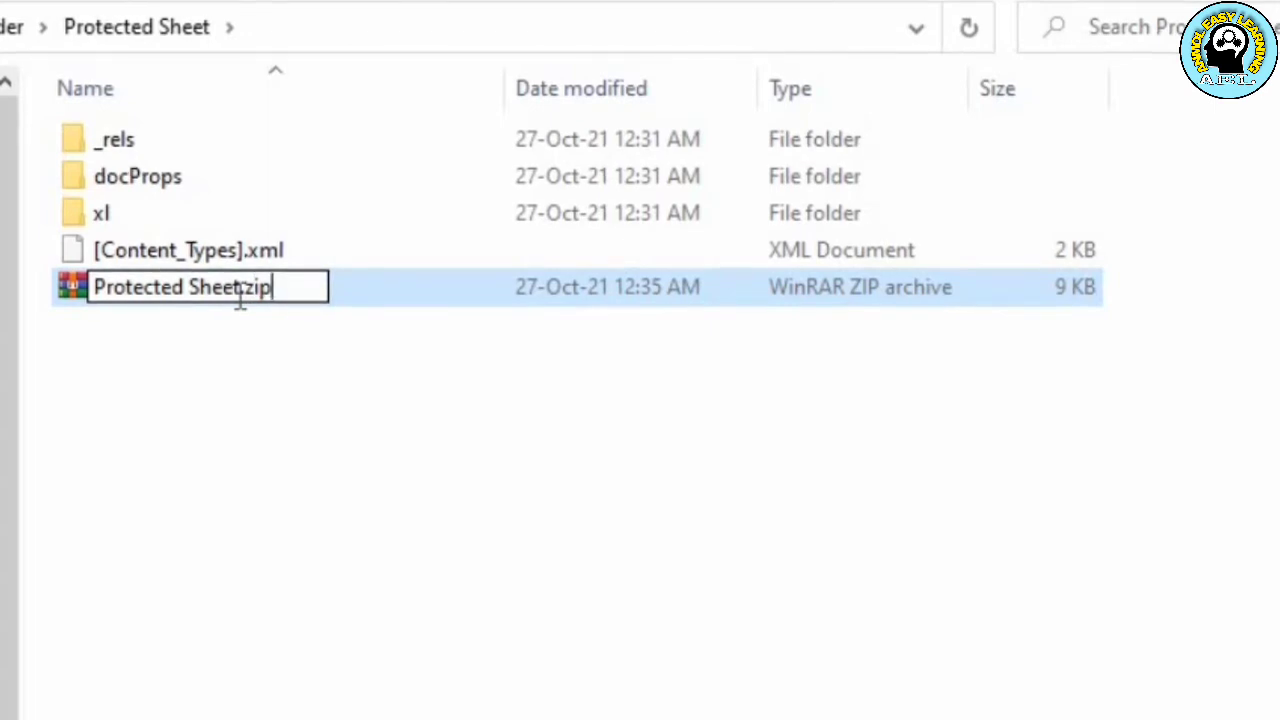
Rename the Protected Sheet.zip archive to Protected Sheet.xlsx, changing its extension back to an Excel workbook
{"action": "key", "text": "BackSpace"}
{"action": "key", "text": "BackSpace"}
{"action": "key", "text": "BackSpace"}
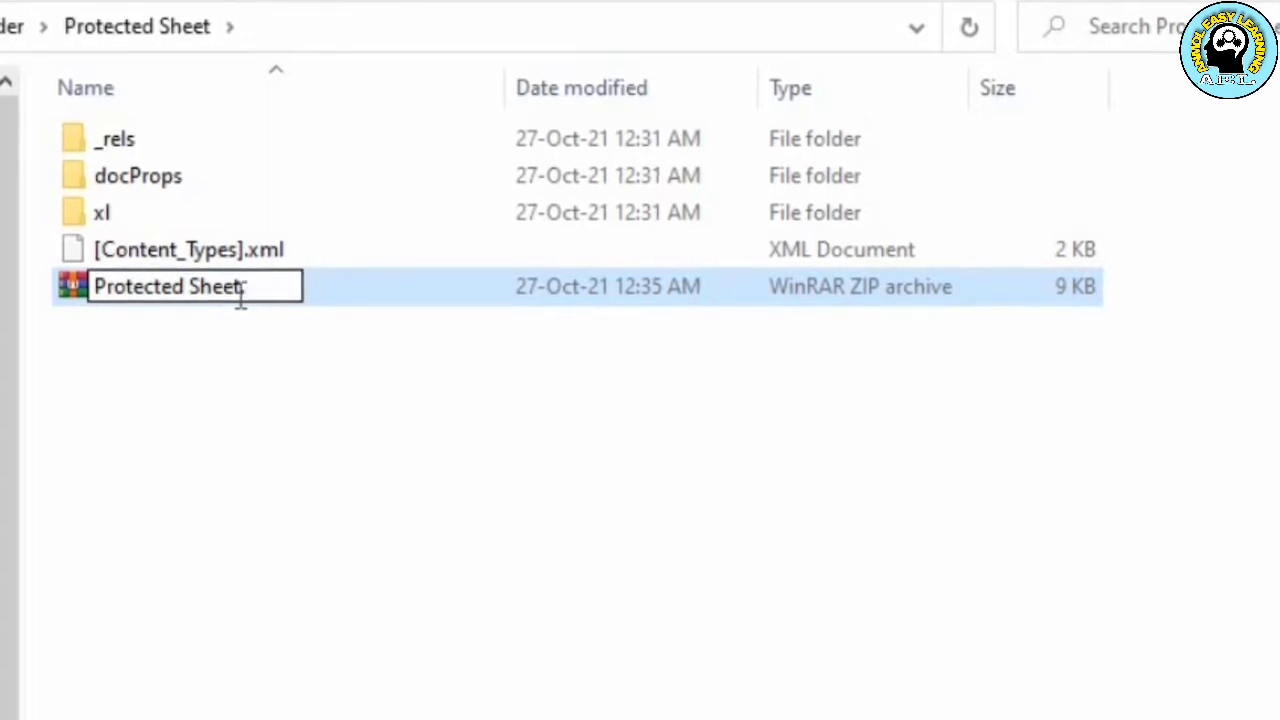
{"action": "type", "text": "xlsx"}
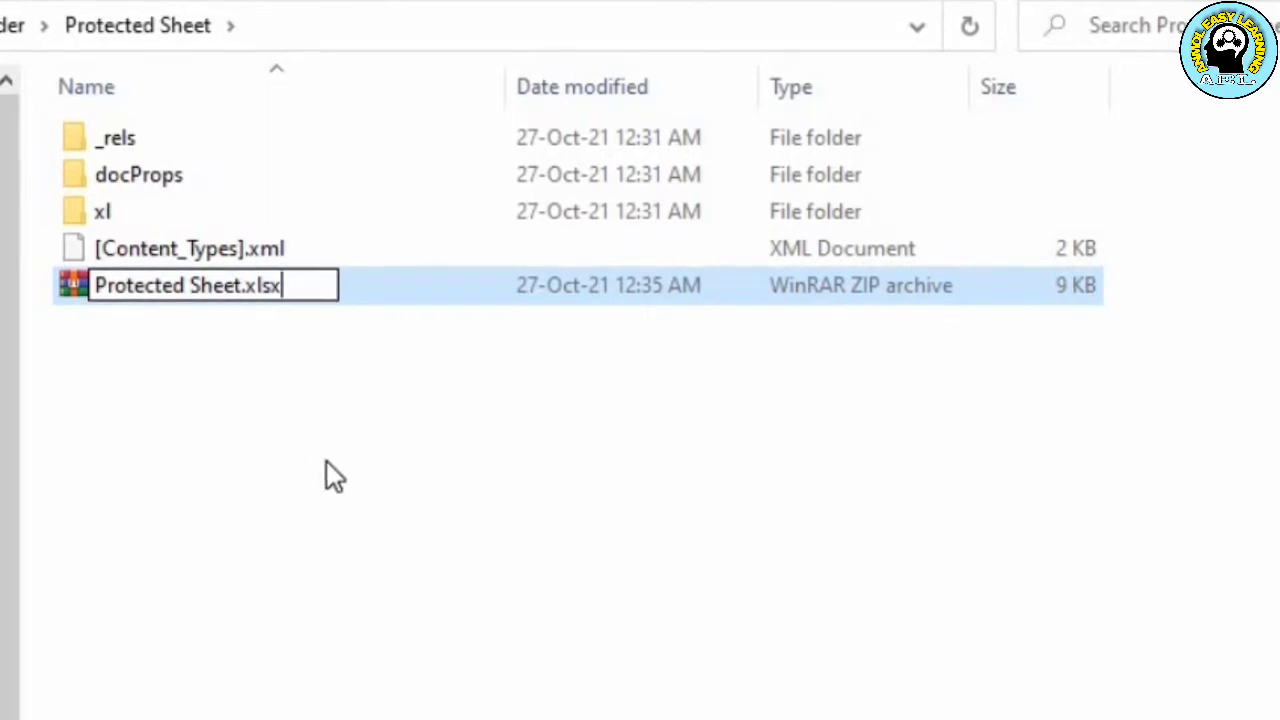
{"action": "key", "text": "Return"}
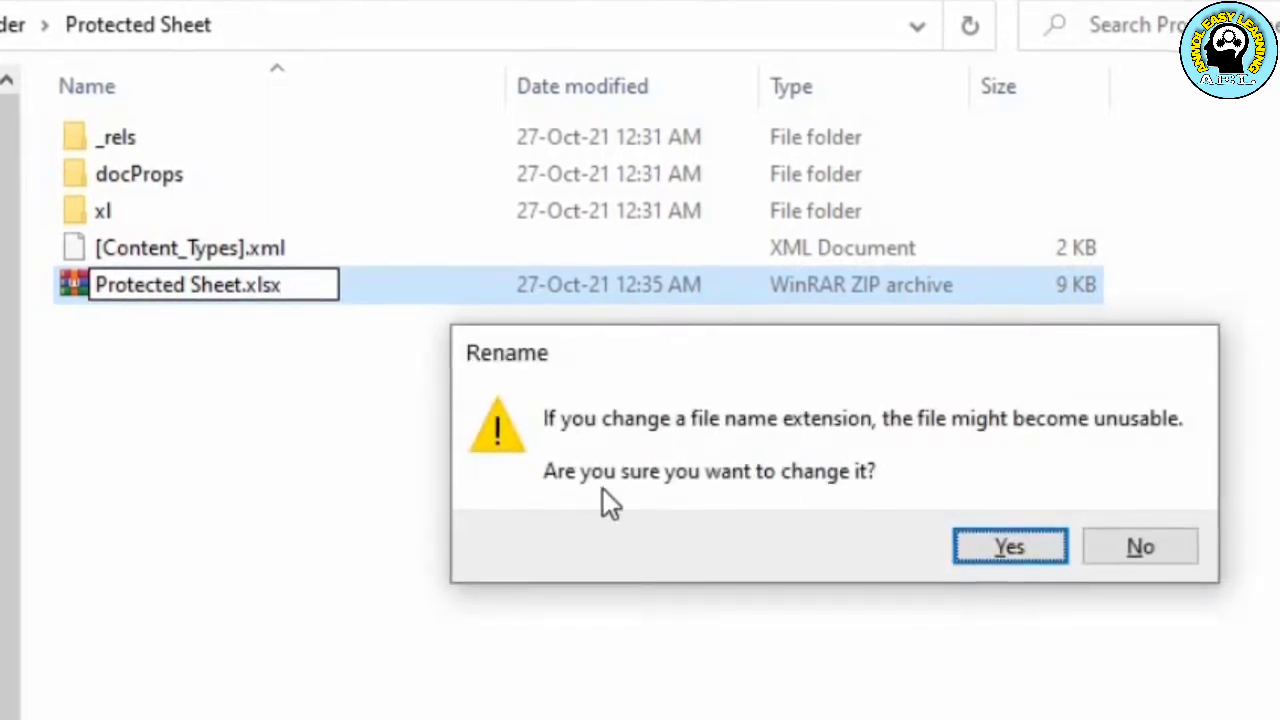
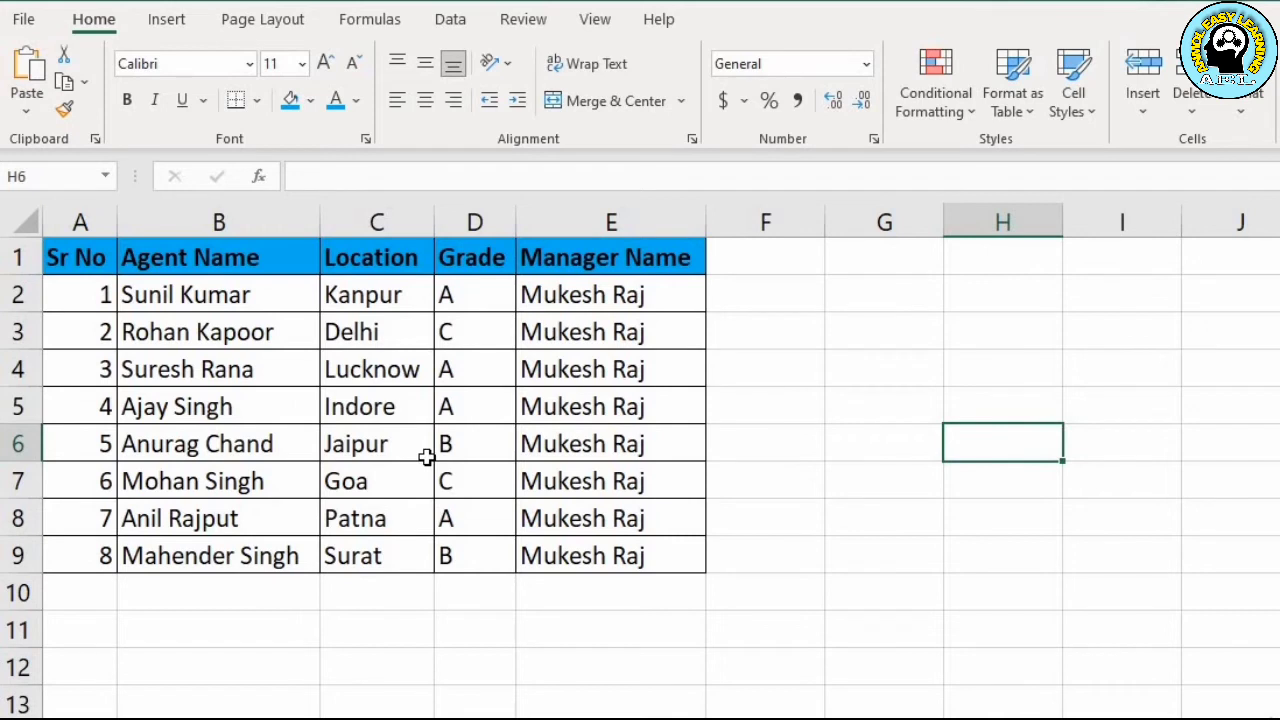
Overwrite the location in cell C6 with the test text "dafaa" to check that the sheet accepts edits
{"action": "left_click", "coordinate": [394, 444]}
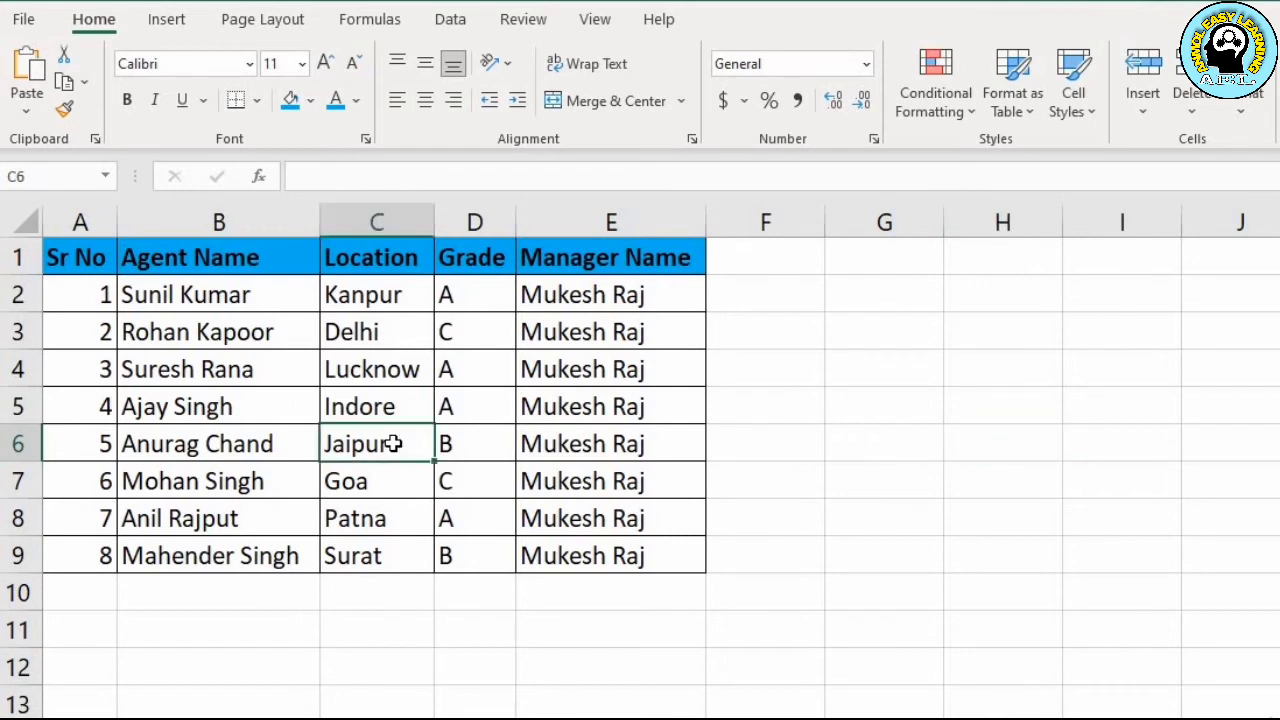
{"action": "type", "text": "dafaa"}
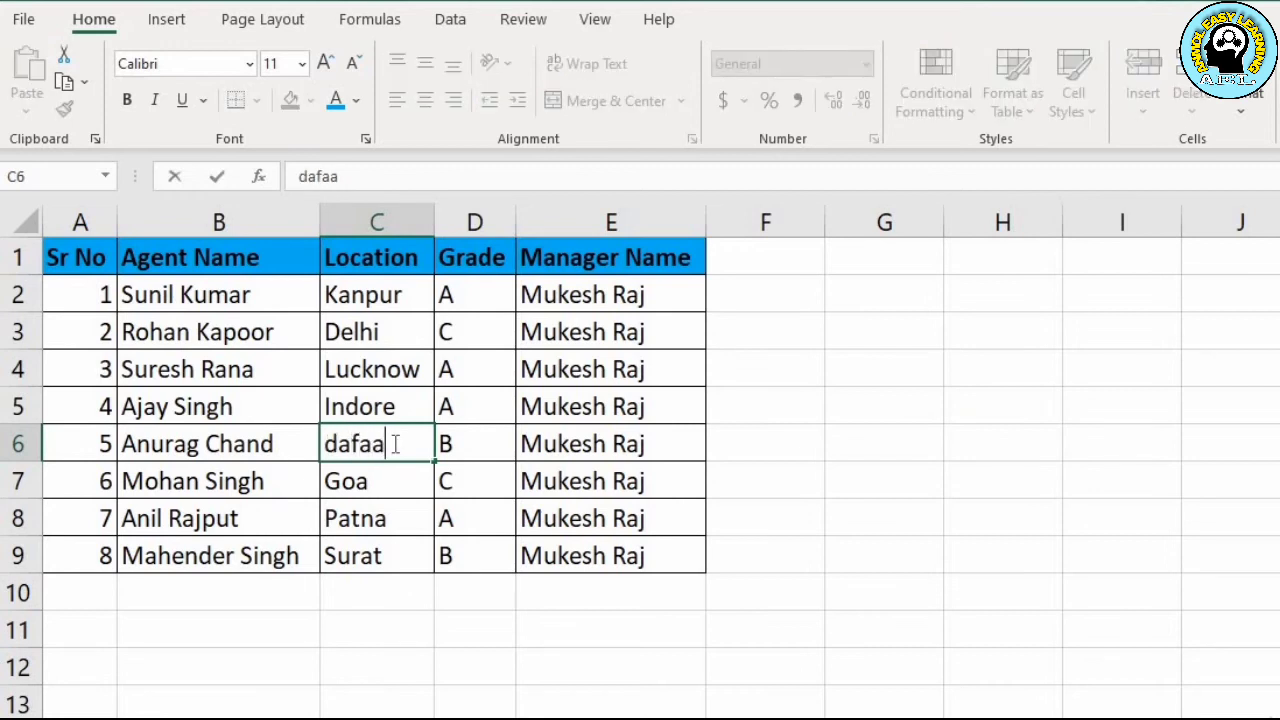
{"action": "key", "text": "Return"}
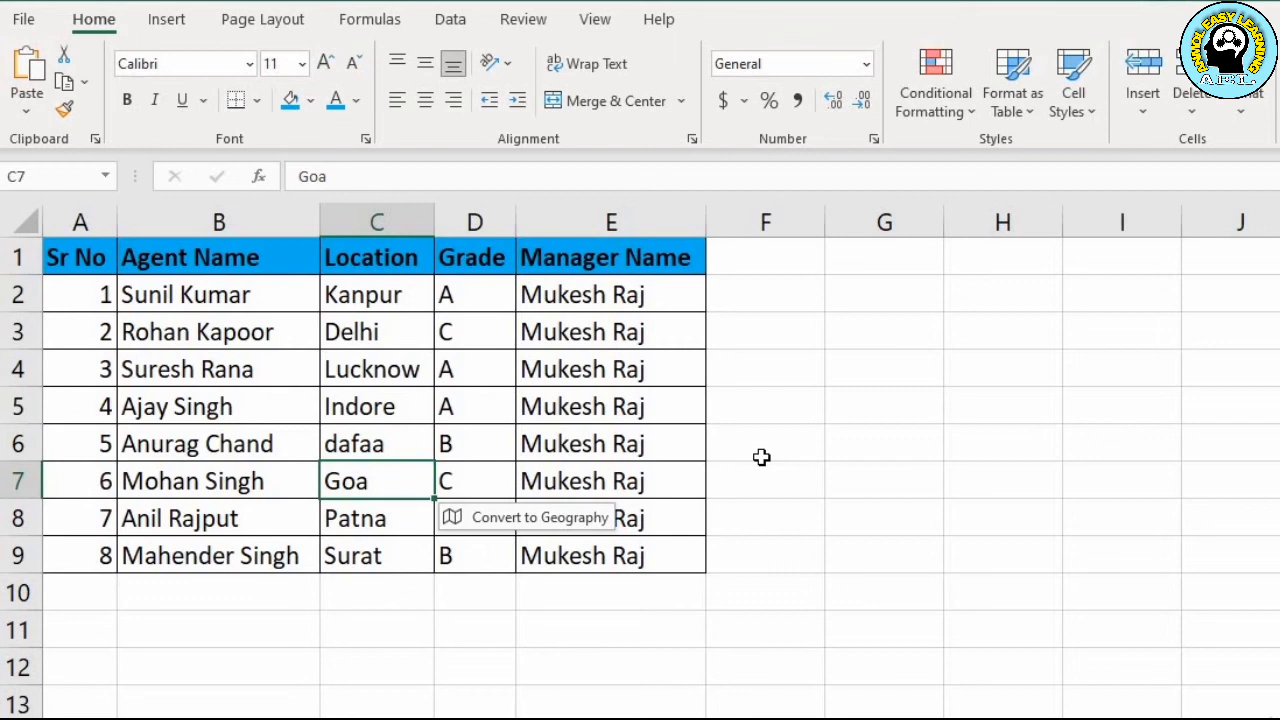
Enter the test text "dffa" in cell G7 and "anmol" in cell G8, outside the table
{"action": "key", "text": "Right"}
{"action": "key", "text": "Right"}
{"action": "key", "text": "Right"}
{"action": "key", "text": "Right"}
{"action": "type", "text": "dffa"}
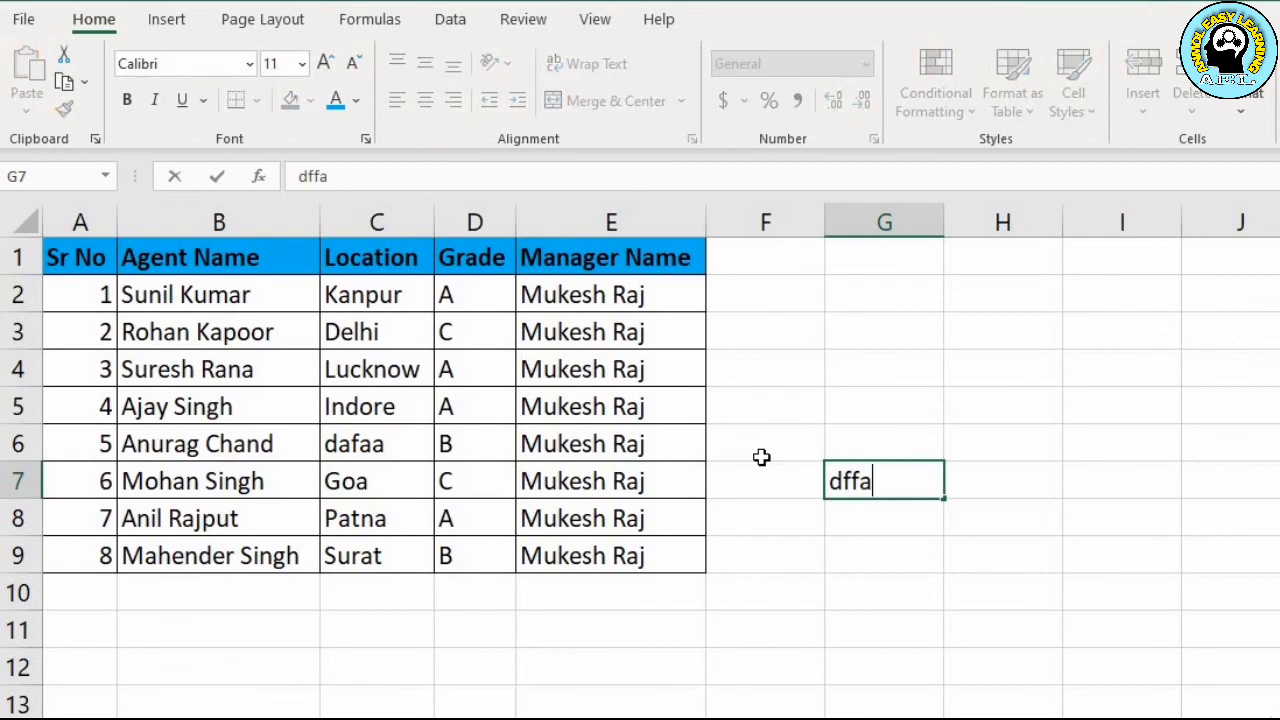
{"action": "key", "text": "Return"}
{"action": "type", "text": "ano"}
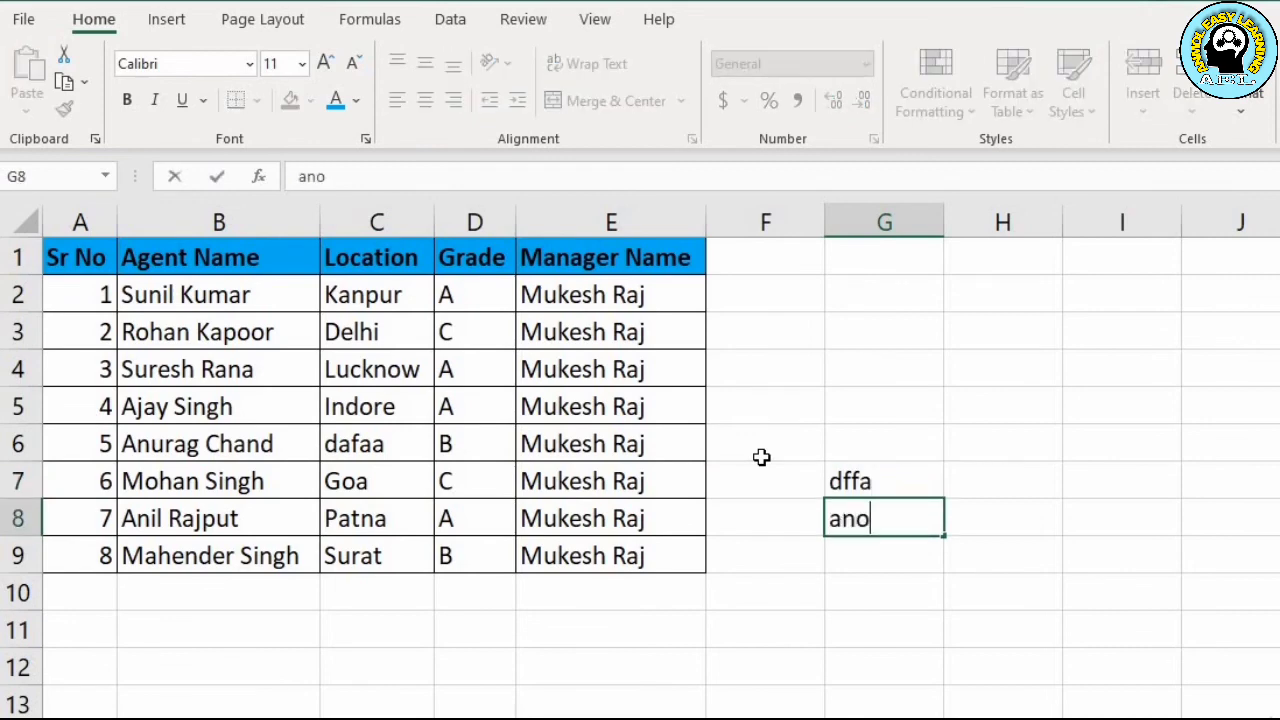
{"action": "key", "text": "BackSpace"}
{"action": "type", "text": "mol"}
{"action": "key", "text": "Return"}
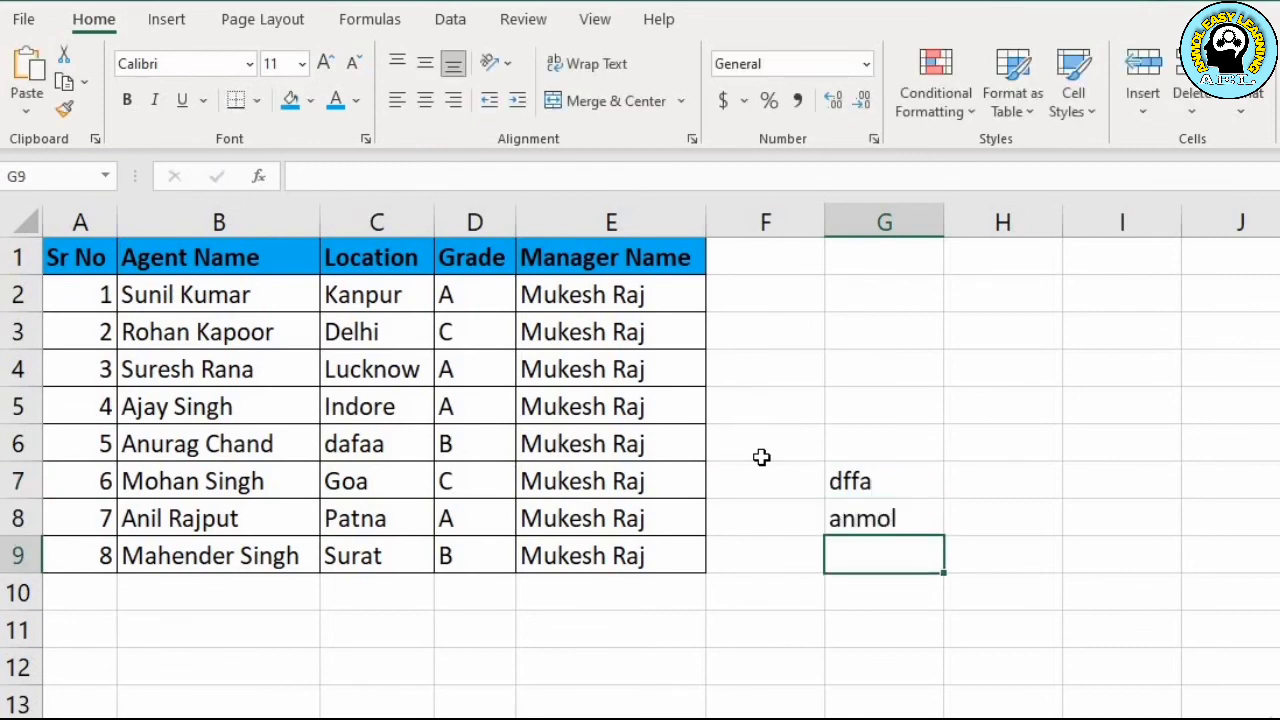